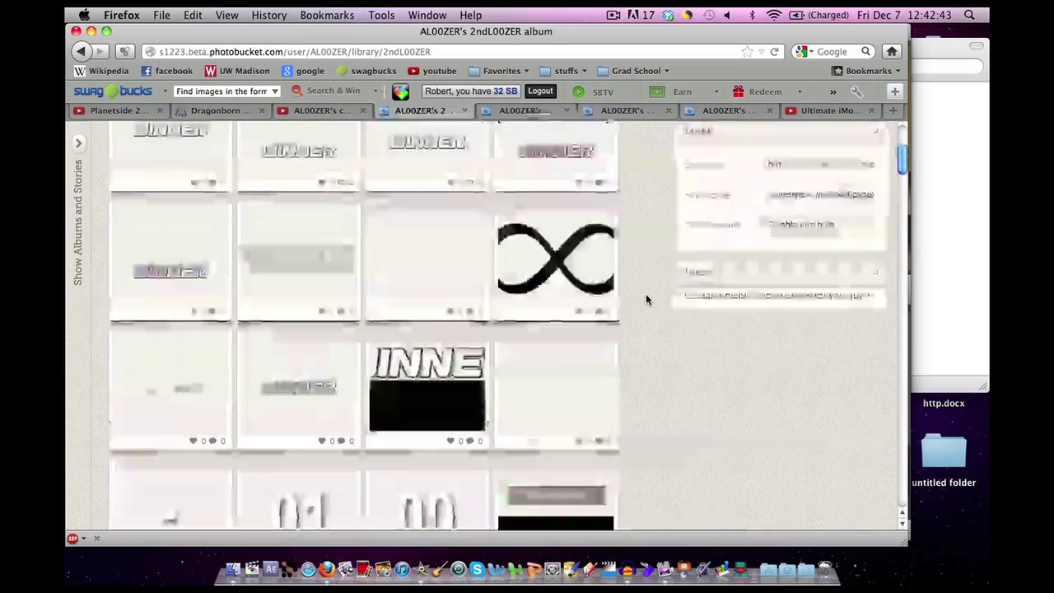
# Step: Browse the 2ndL00ZER Photobucket album for movie assets such as title graphics, muzzle flashes, stock clips and sniper scopes
pyautogui.scroll(5, 646, 300)
pyautogui.scroll(-5, 646, 300)
pyautogui.scroll(-10, 645, 300)
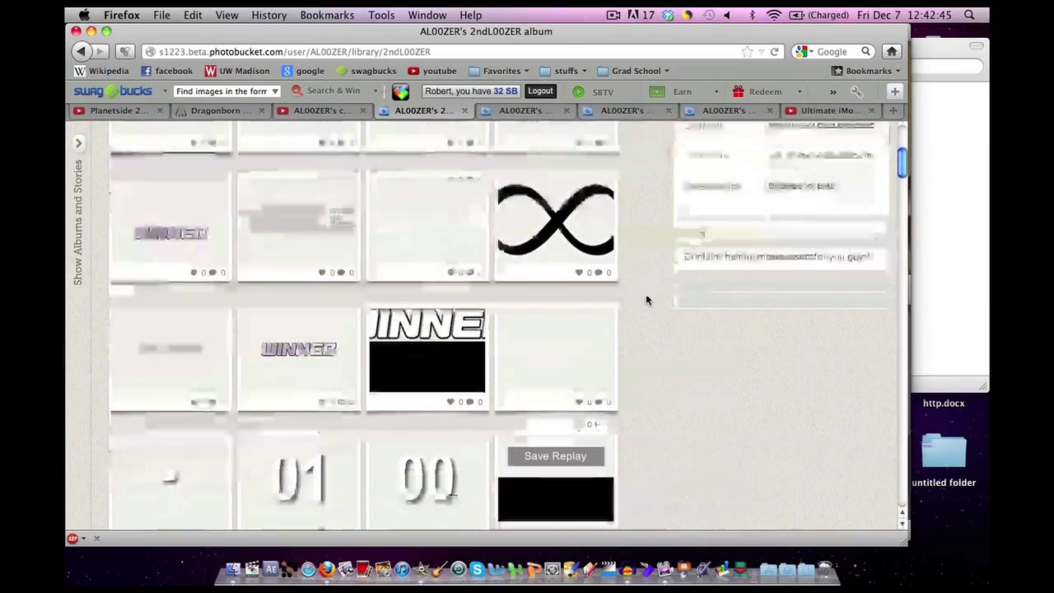
pyautogui.scroll(-12, 645, 299)
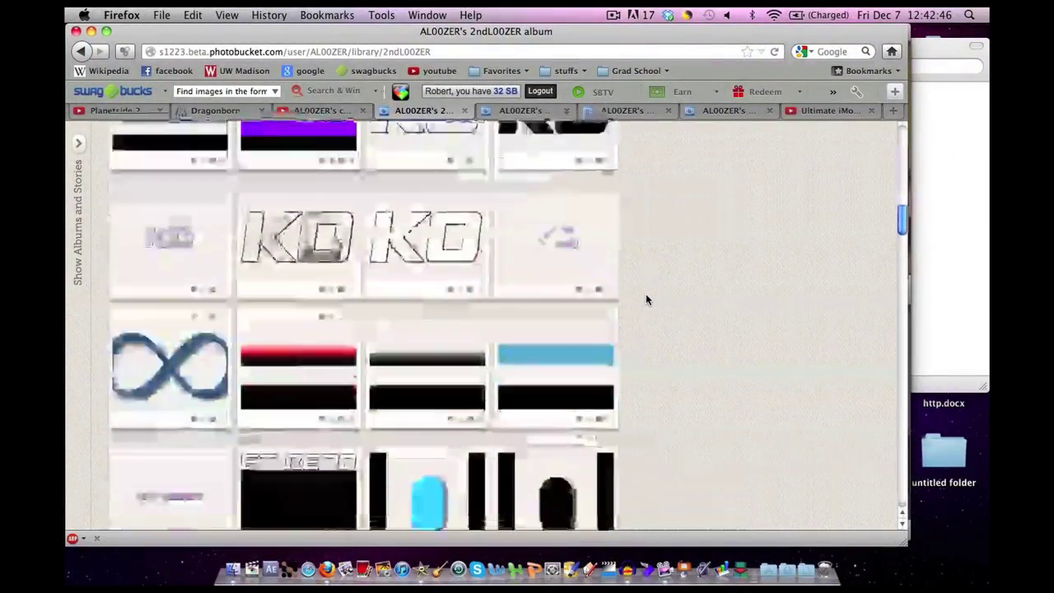
pyautogui.scroll(-10, 646, 300)
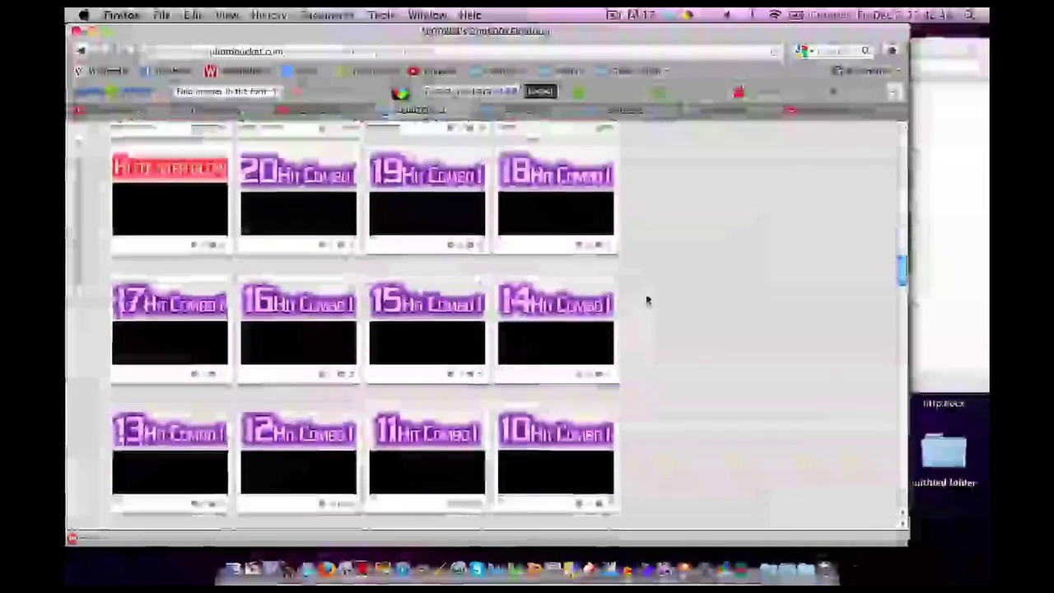
pyautogui.scroll(-8, 645, 299)
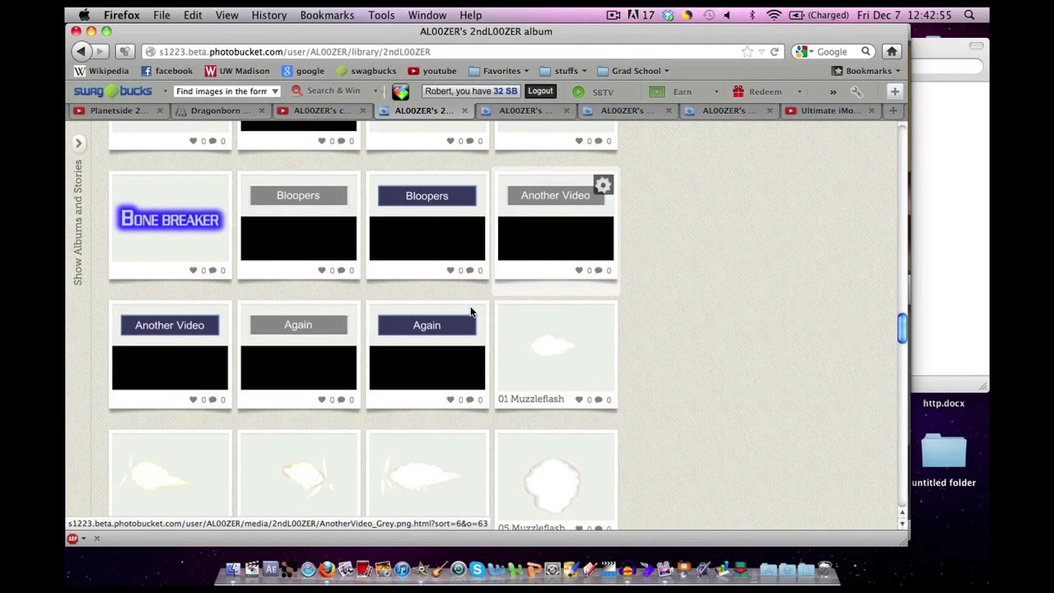
pyautogui.scroll(-3, 694, 374)
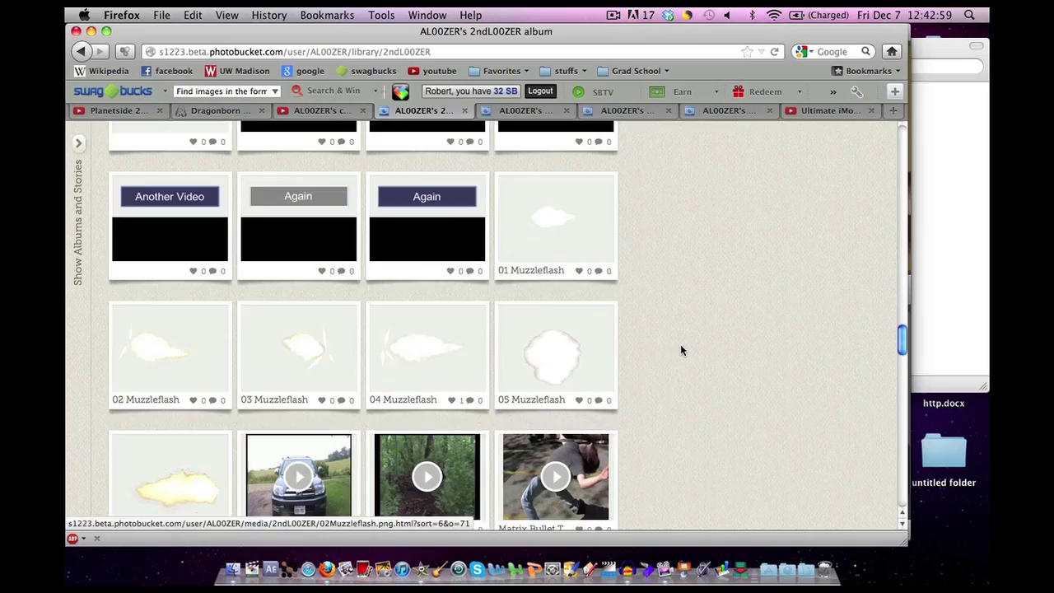
pyautogui.scroll(-10, 680, 346)
pyautogui.scroll(-8, 681, 350)
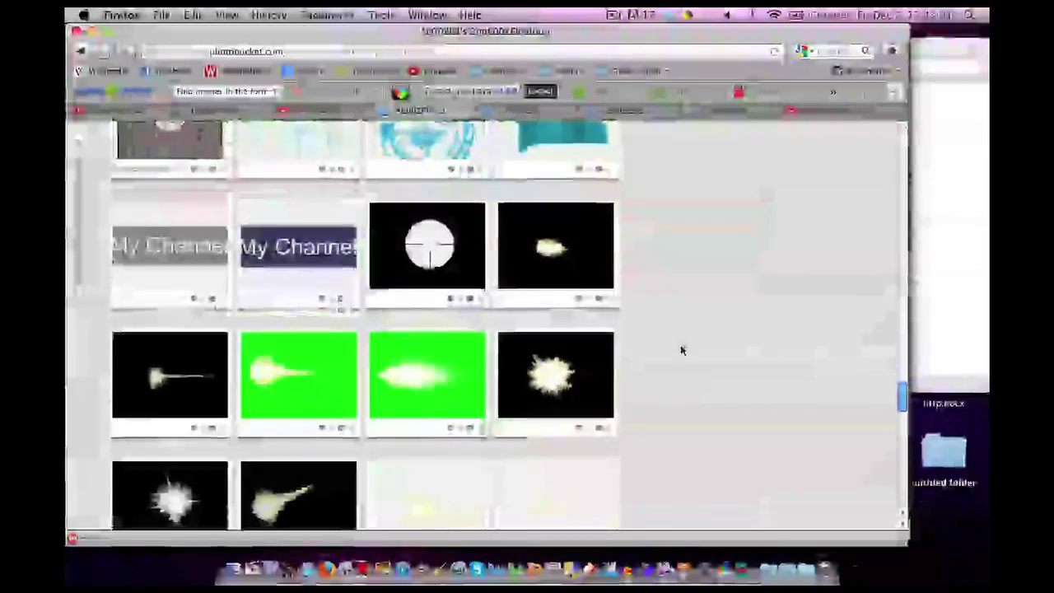
pyautogui.scroll(-8, 638, 384)
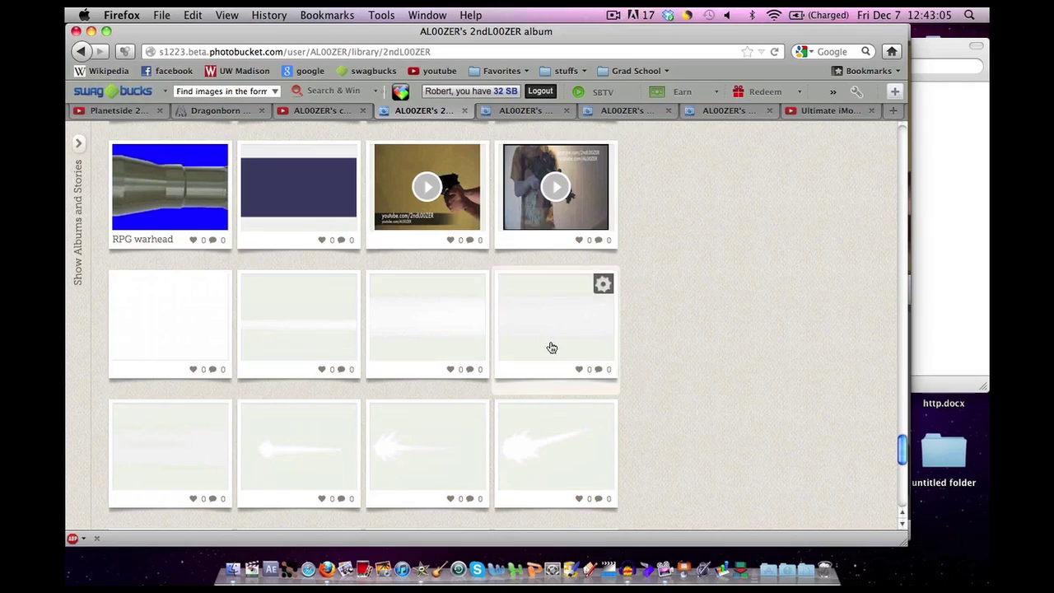
pyautogui.scroll(-5, 549, 340)
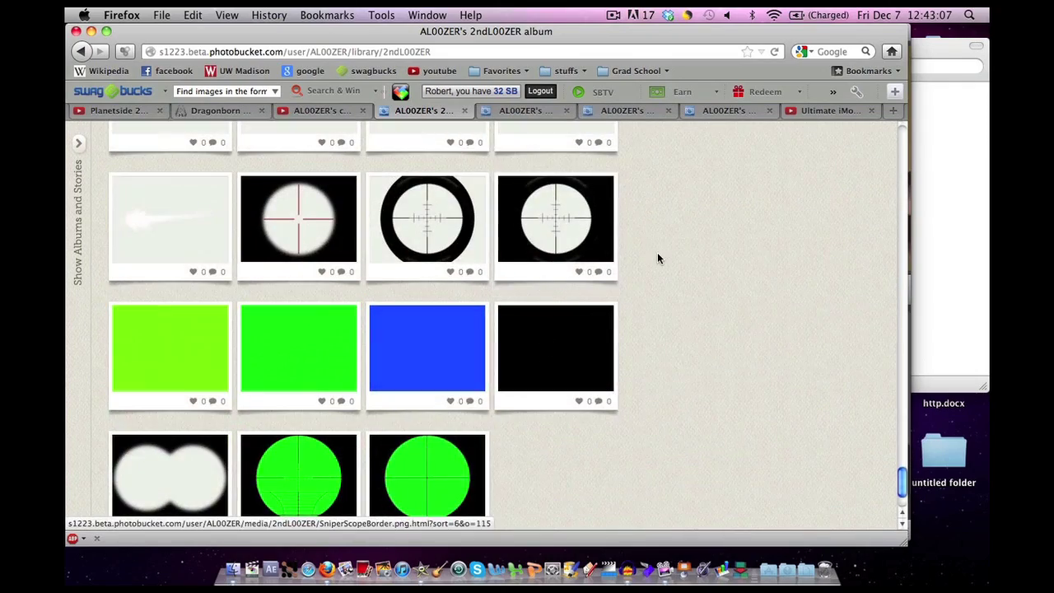
pyautogui.scroll(10, 657, 252)
pyautogui.scroll(5, 657, 259)
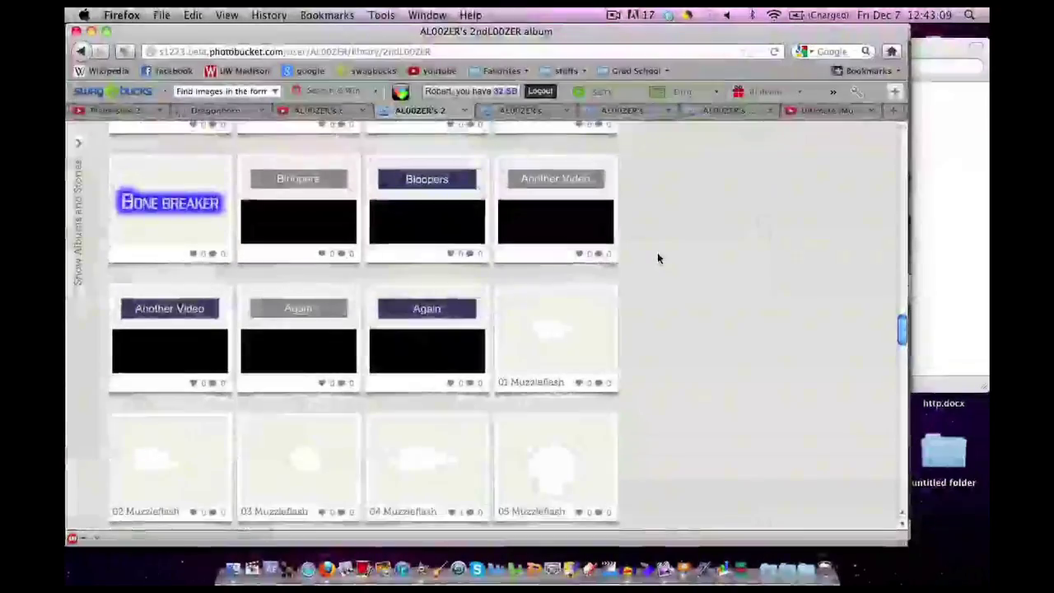
pyautogui.scroll(-1, 657, 259)
pyautogui.scroll(-3, 657, 258)
pyautogui.scroll(-8, 657, 258)
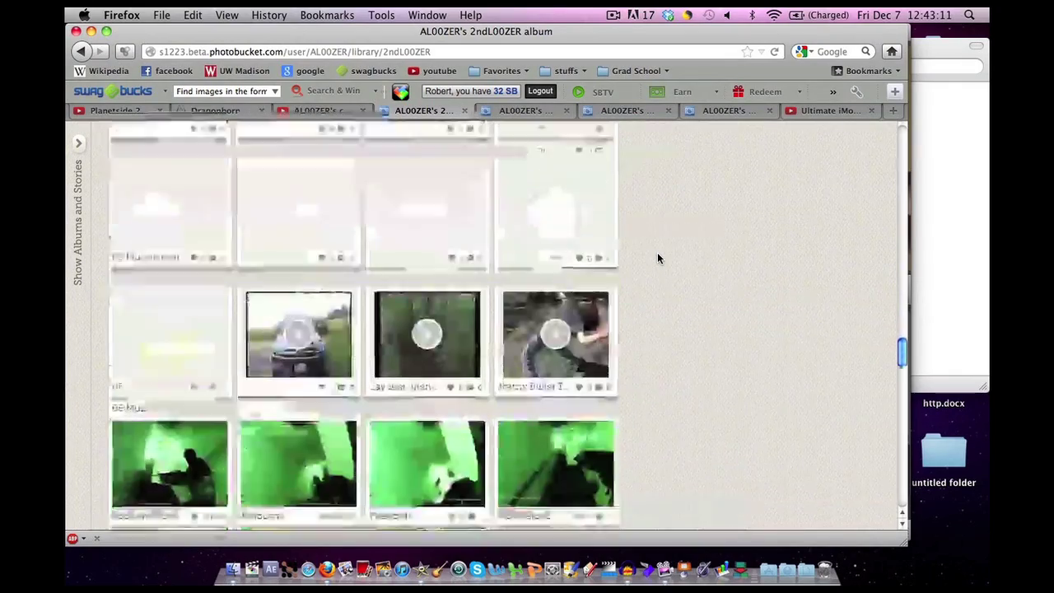
pyautogui.scroll(-5, 656, 259)
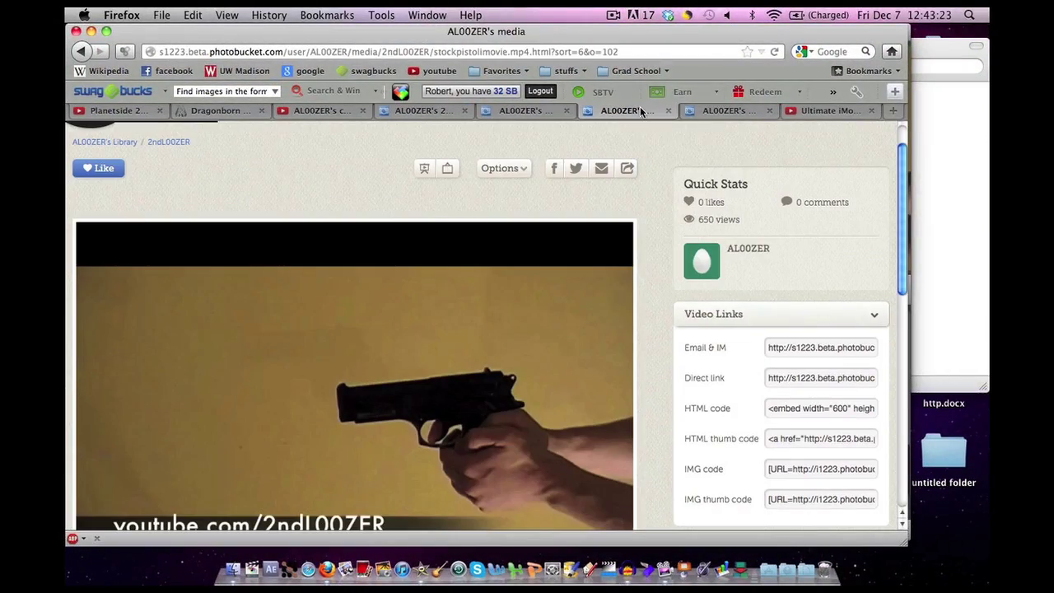
# Step: Examine the stockpistolimovie.mp4 page and the download options offered for the stock pistol video
pyautogui.scroll(-2, 642, 268)
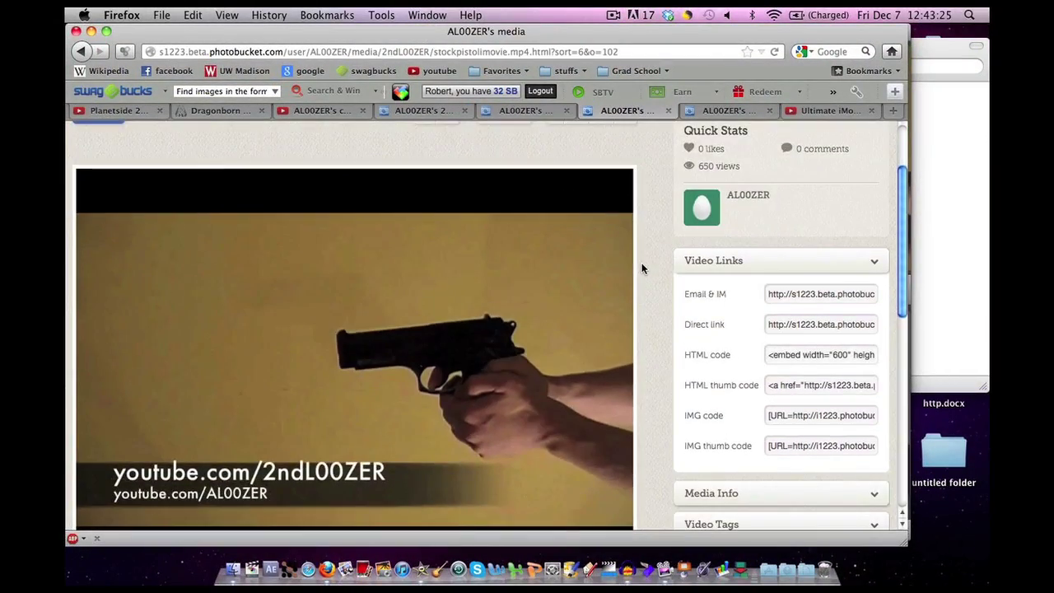
pyautogui.scroll(3, 642, 268)
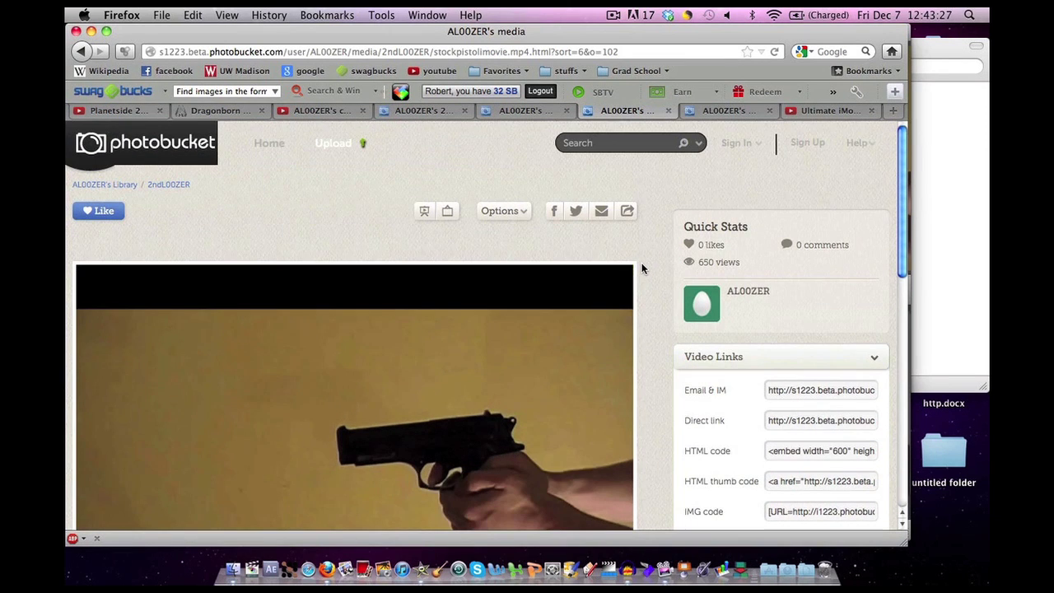
pyautogui.click(517, 213)
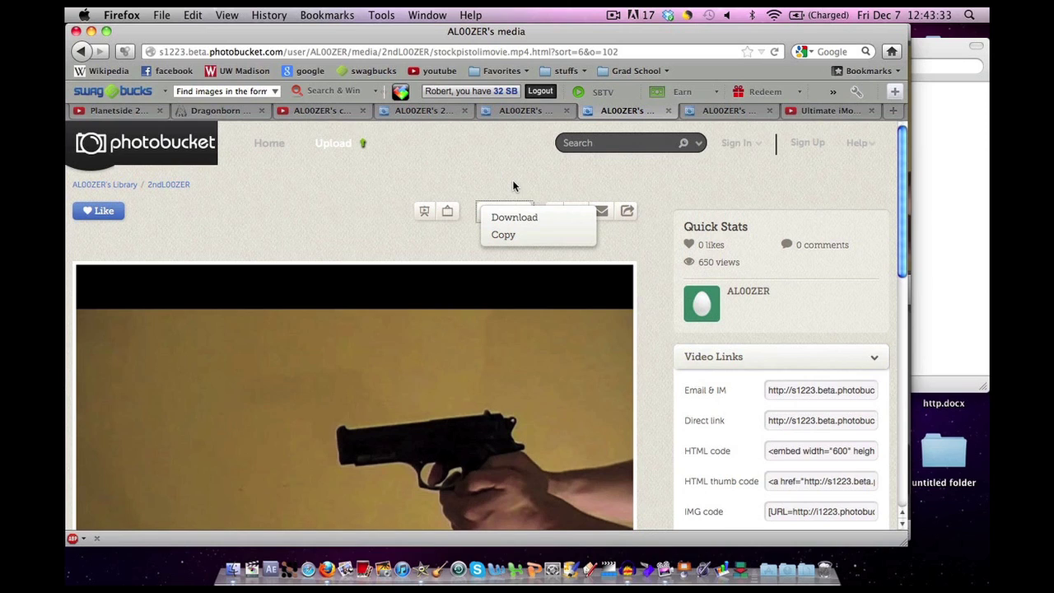
pyautogui.click(512, 181)
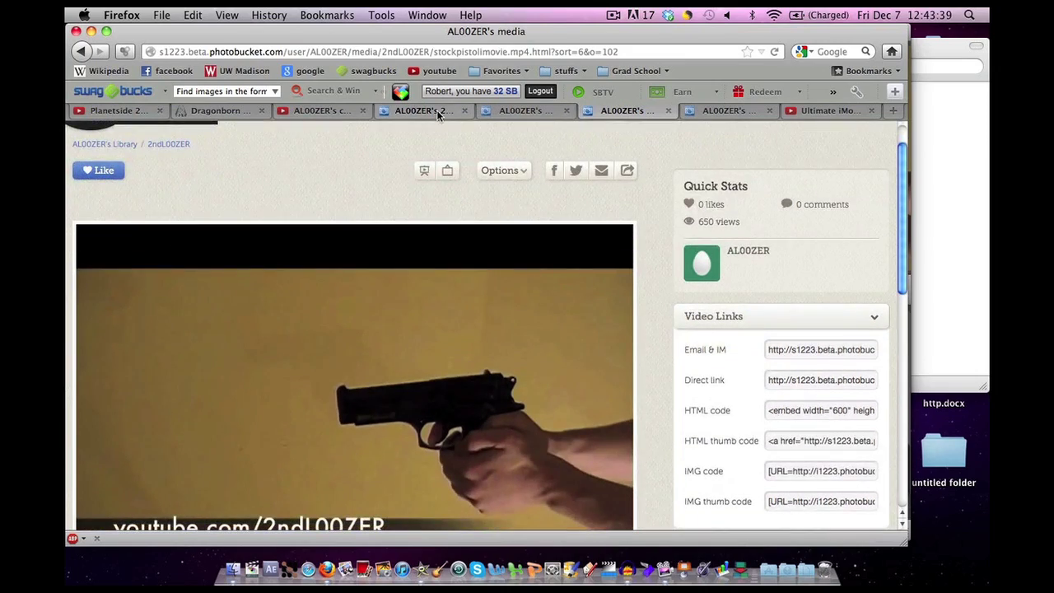
# Step: Return to the 2ndL00ZER album and look back through its assets up to the WINNER graphics
pyautogui.click(531, 110)
pyautogui.scroll(15, 644, 257)
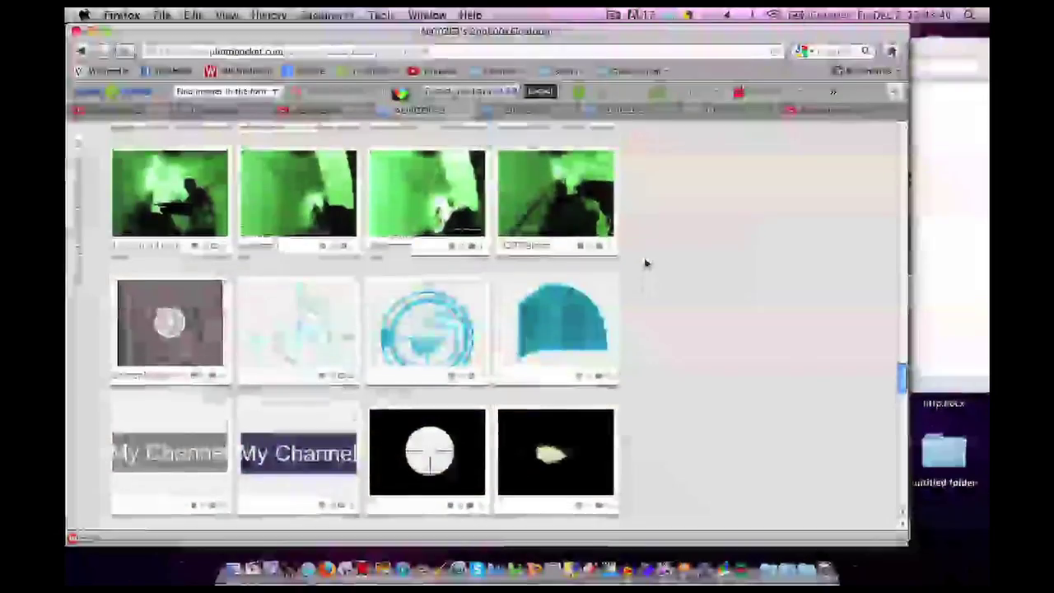
pyautogui.scroll(5, 643, 263)
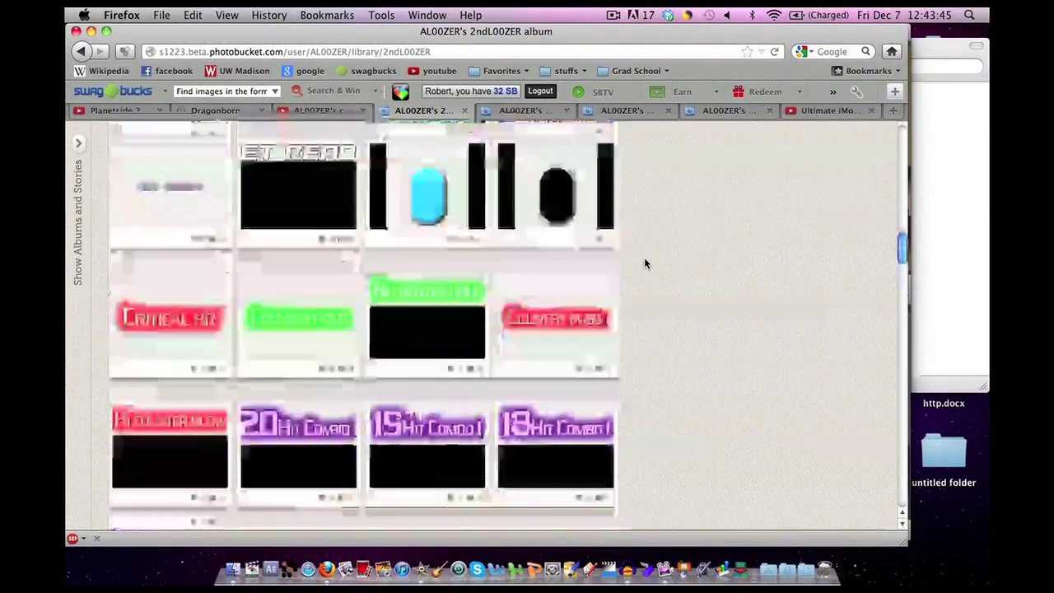
pyautogui.scroll(5, 643, 263)
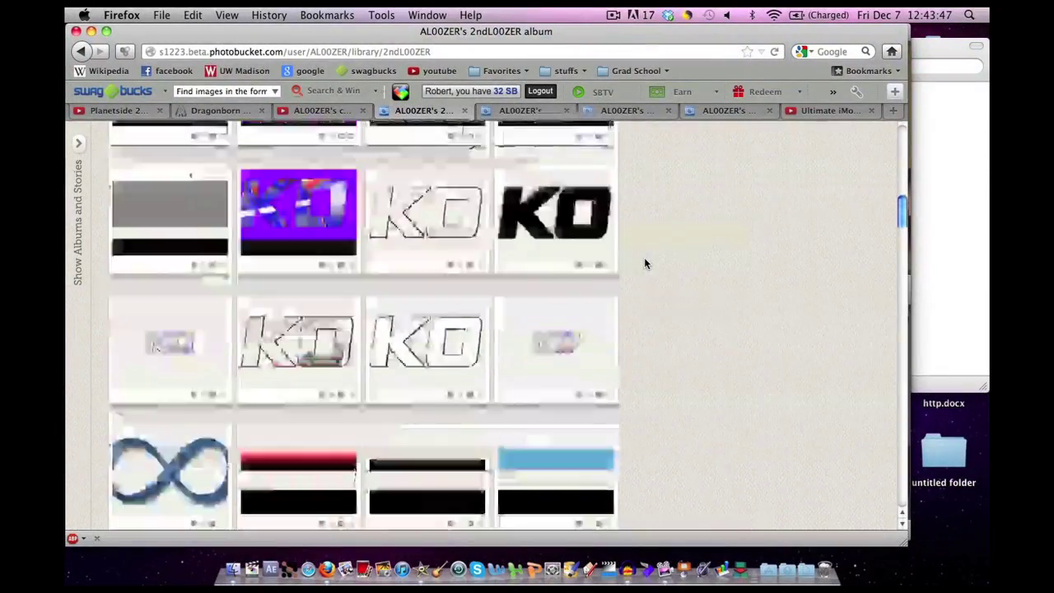
pyautogui.scroll(5, 643, 263)
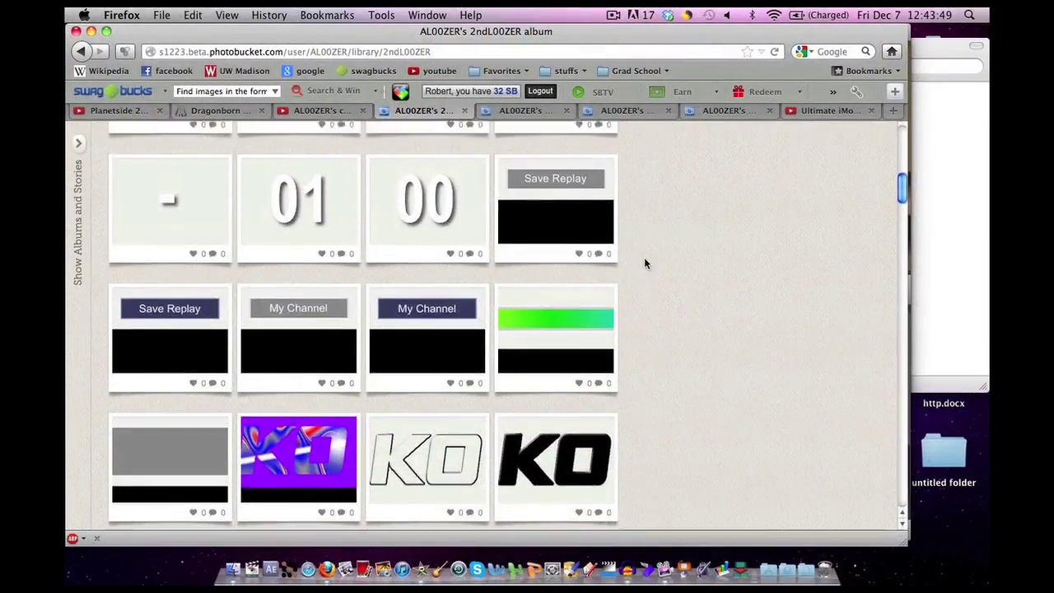
pyautogui.scroll(5, 643, 263)
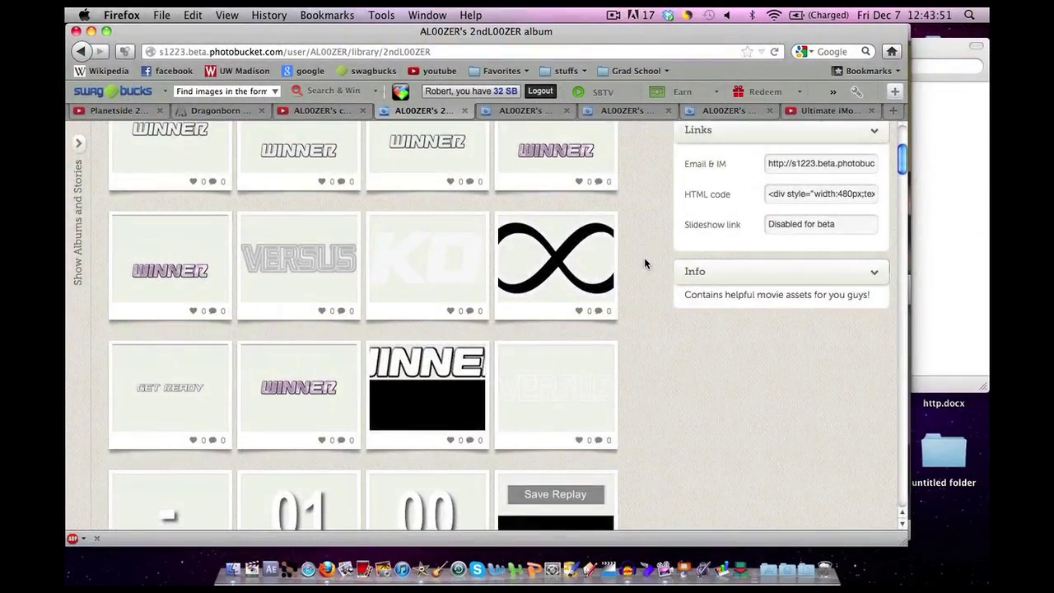
# Step: Open the 01Muzzleflash.png media page, view the muzzle flash image and bring up its download options
pyautogui.click(528, 113)
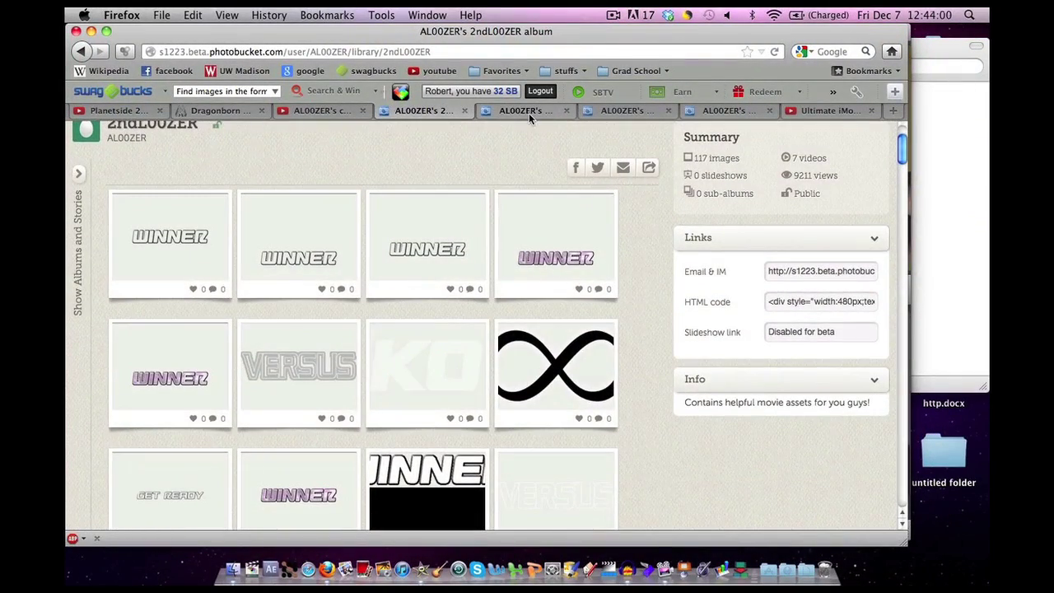
pyautogui.scroll(-5, 574, 282)
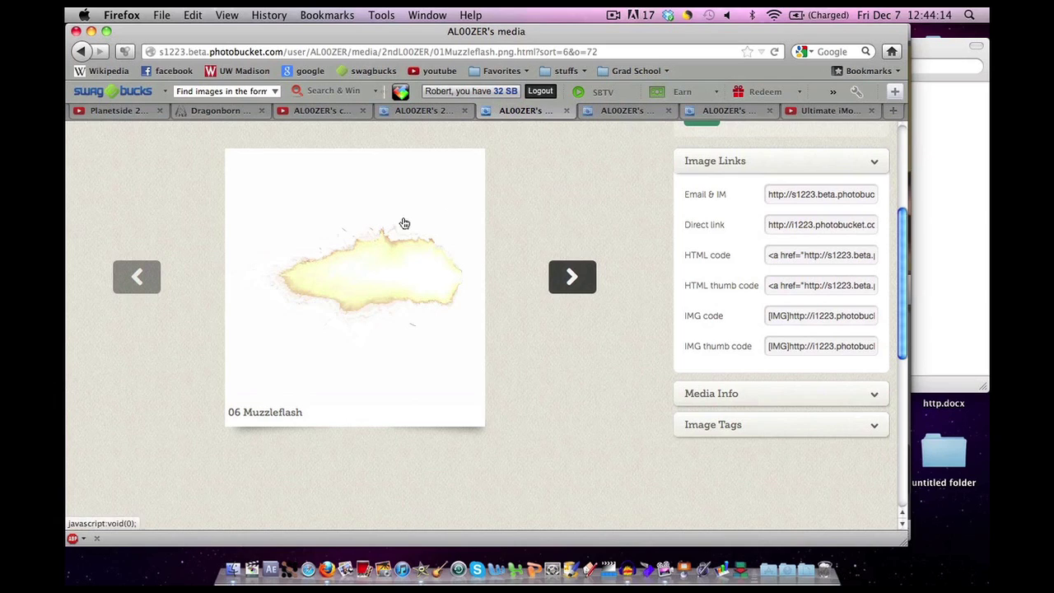
pyautogui.scroll(5, 538, 207)
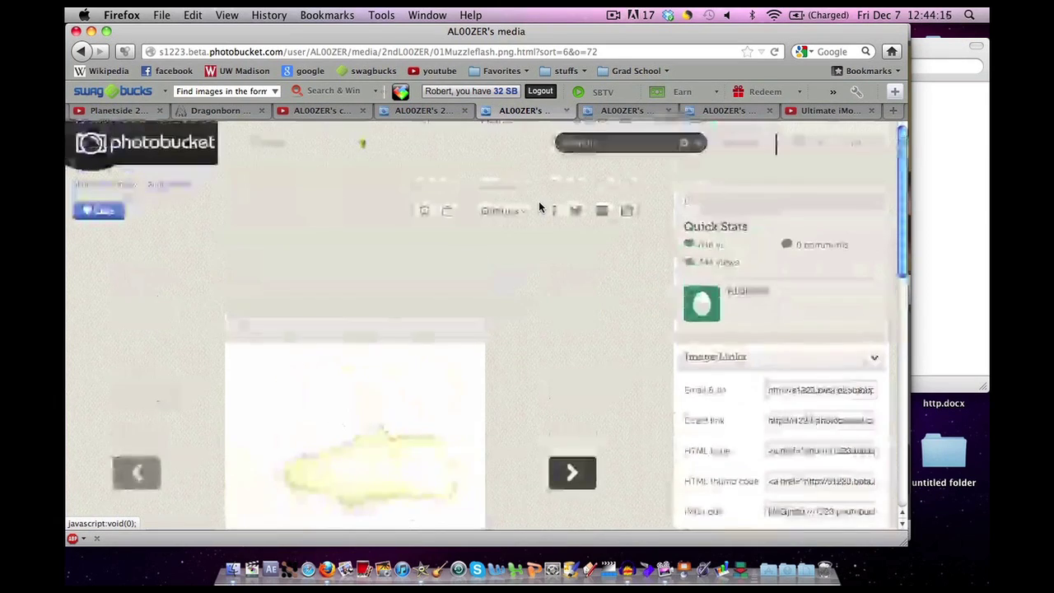
pyautogui.click(522, 212)
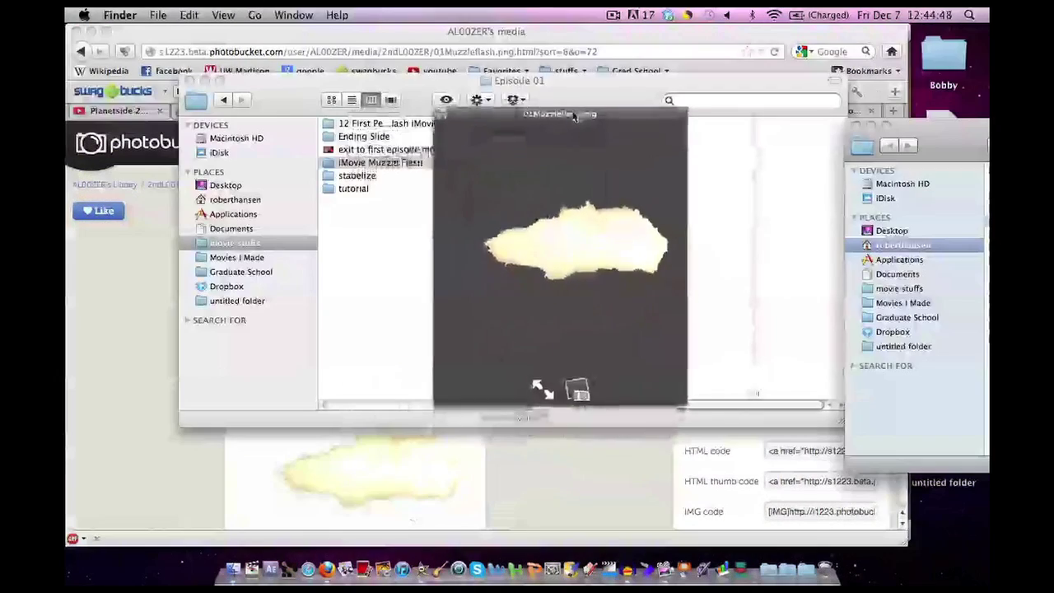
# Step: Move the Finder windows out of the way, switch to the iMovie project and set its thumbnails to 1/2s each
pyautogui.moveTo(575, 116); pyautogui.dragTo(484, 136)
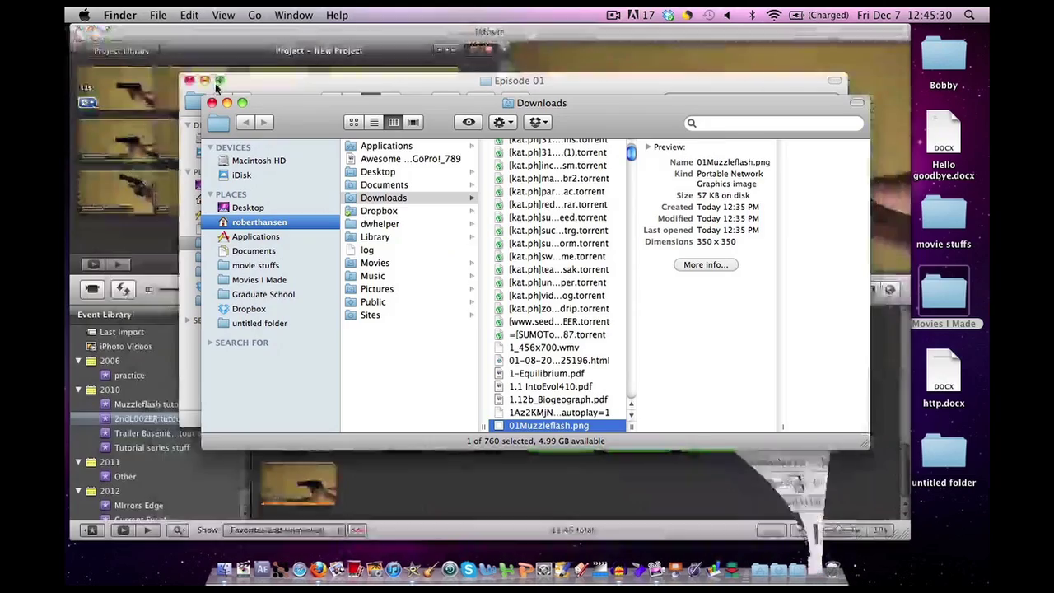
pyautogui.click(205, 81)
pyautogui.moveTo(320, 107); pyautogui.dragTo(460, 78)
pyautogui.click(364, 51)
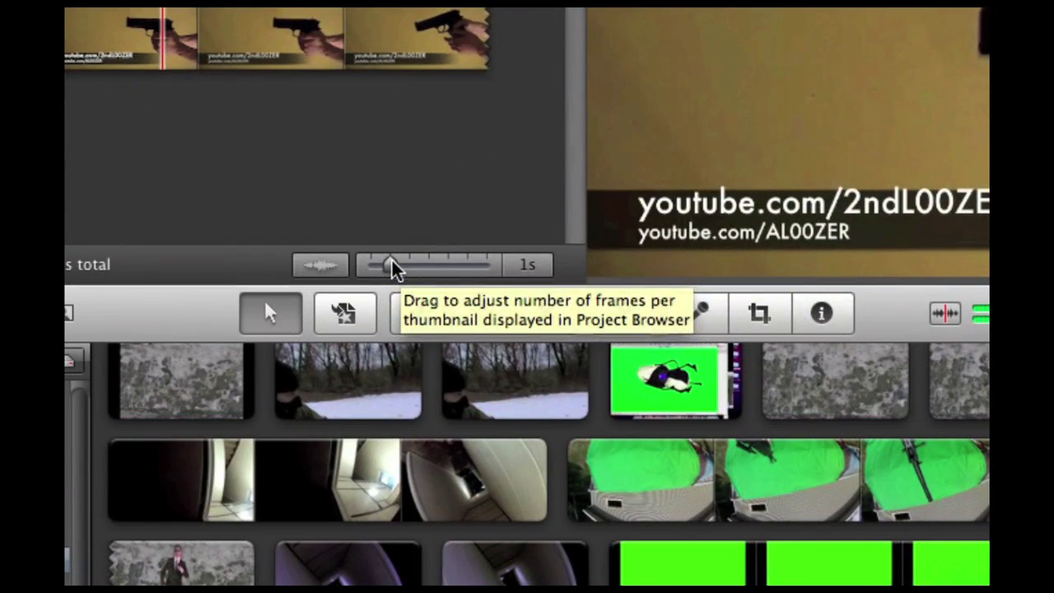
pyautogui.moveTo(392, 261); pyautogui.dragTo(372, 268)
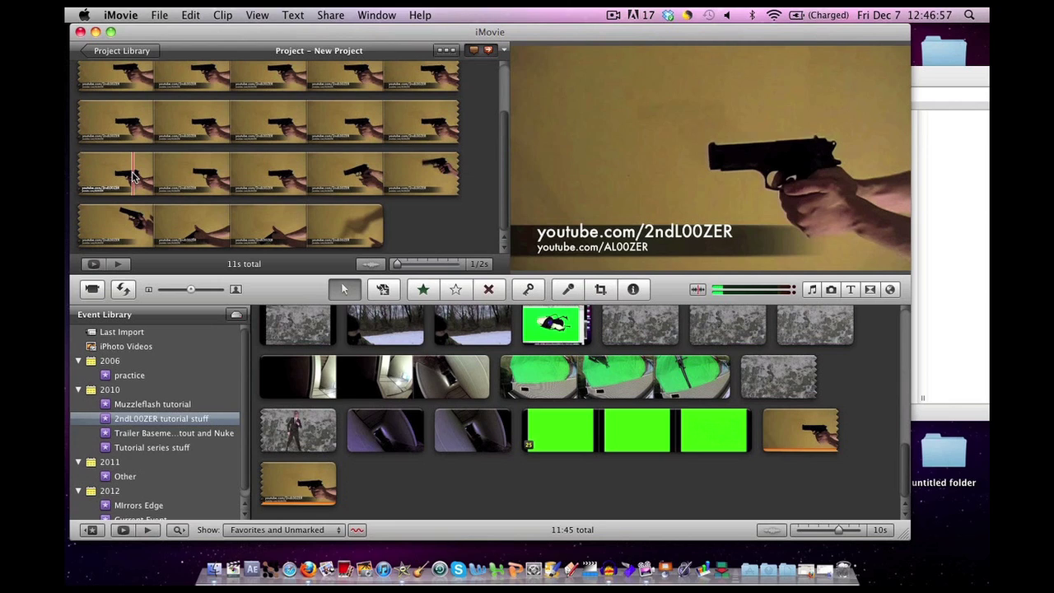
# Step: Check in the general preferences that Show Advanced Tools is enabled, and close the preferences
pyautogui.click(124, 15)
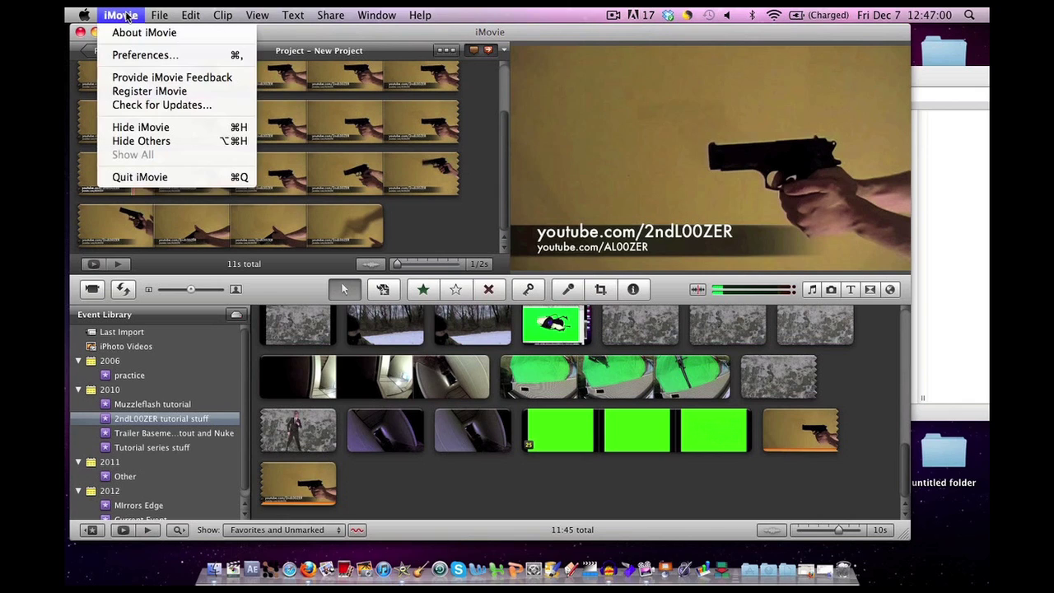
pyautogui.click(137, 58)
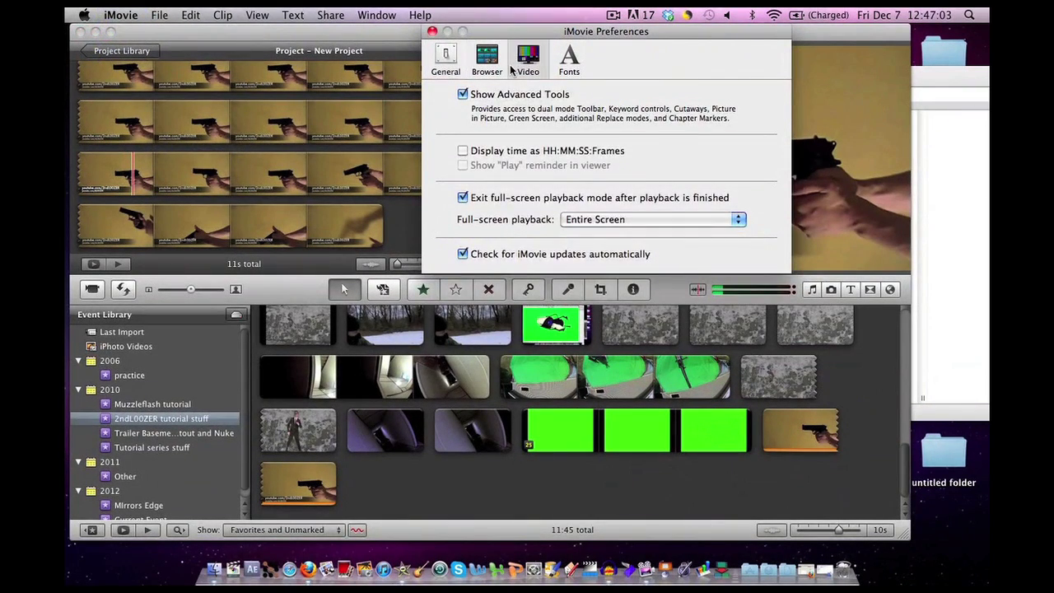
pyautogui.click(527, 58)
pyautogui.click(486, 58)
pyautogui.click(446, 60)
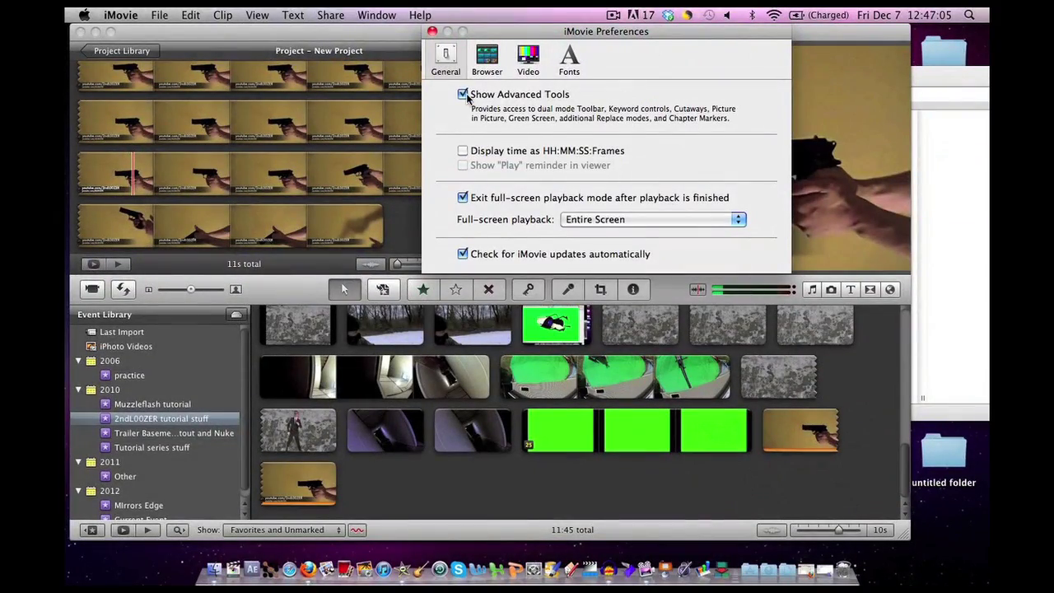
pyautogui.click(463, 94)
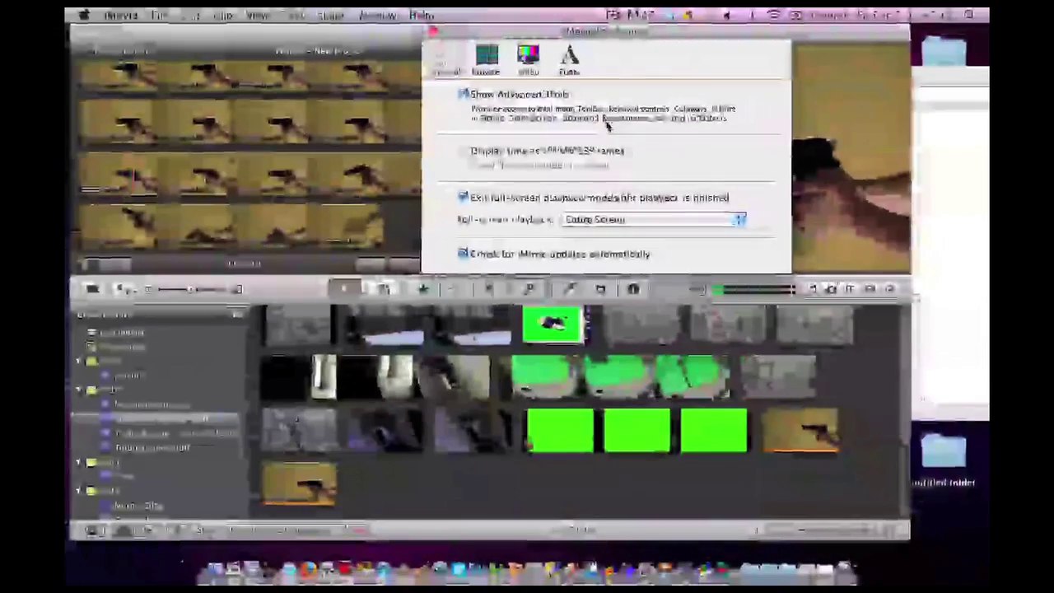
pyautogui.click(432, 32)
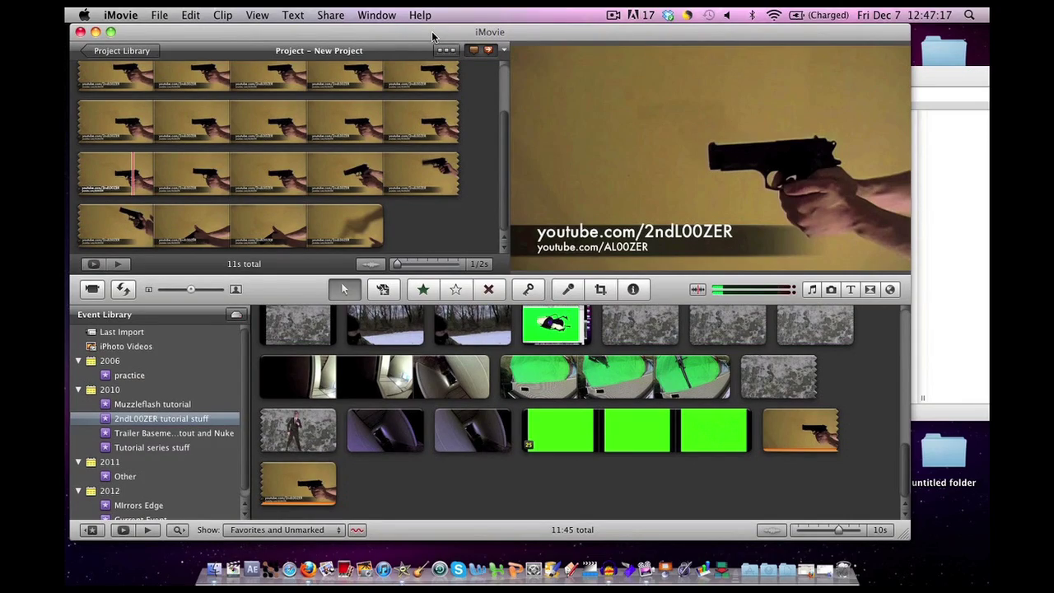
# Step: Preview 01Muzzleflash.png in the Downloads folder and add it to the iMovie pistol clip at the playhead as Picture in Picture
pyautogui.press('F3')
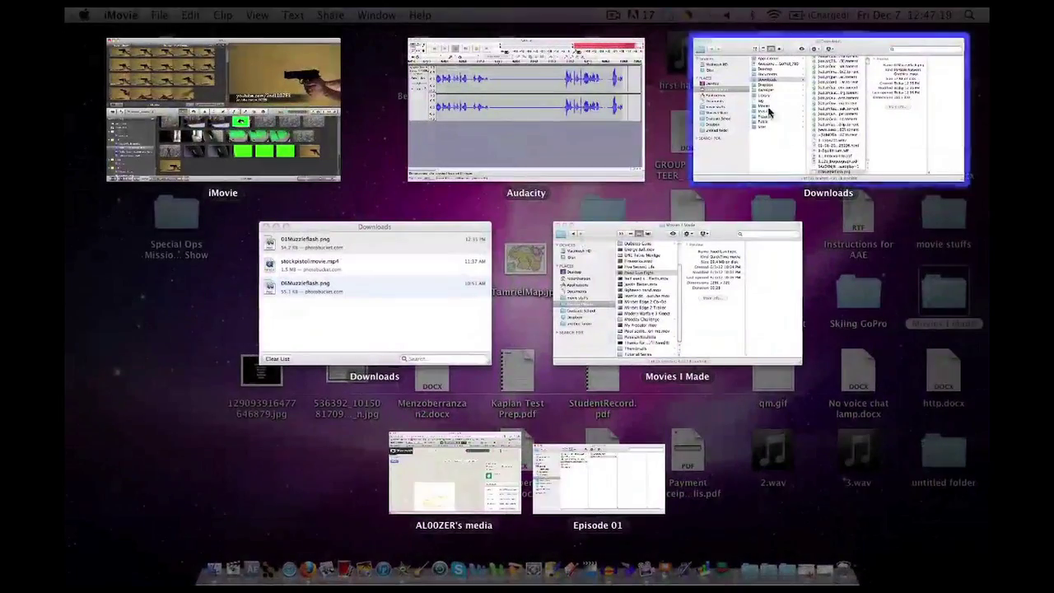
pyautogui.click(829, 135)
pyautogui.press('space')
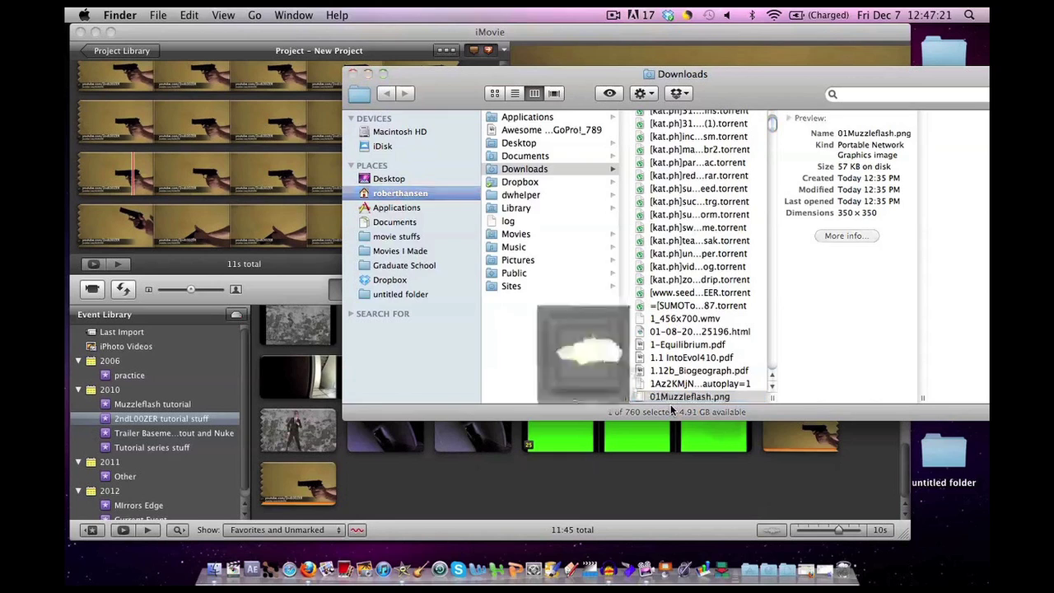
pyautogui.press('space')
pyautogui.click(665, 398)
pyautogui.moveTo(665, 398); pyautogui.dragTo(131, 180)
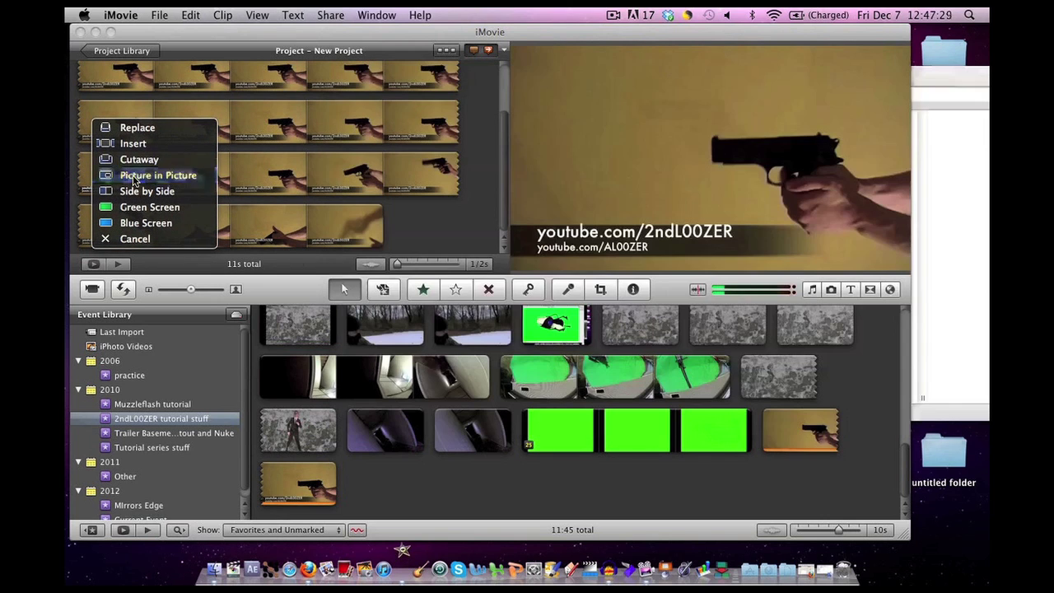
pyautogui.click(134, 178)
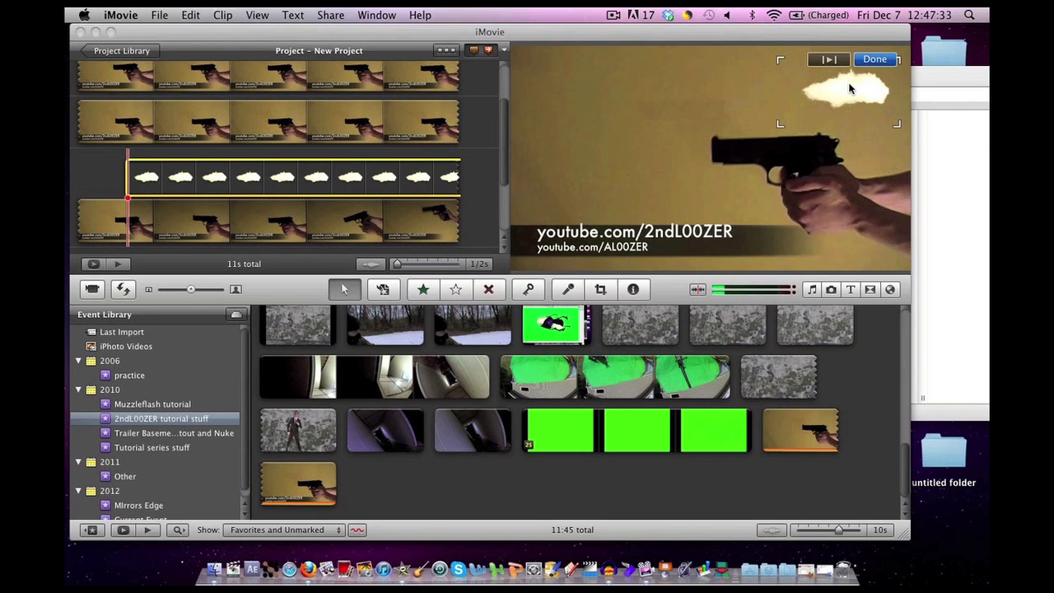
# Step: Move the muzzle flash overlay to the front of the pistol's barrel and resize it to fit the muzzle
pyautogui.moveTo(845, 89); pyautogui.dragTo(680, 141)
pyautogui.moveTo(728, 179); pyautogui.dragTo(695, 155)
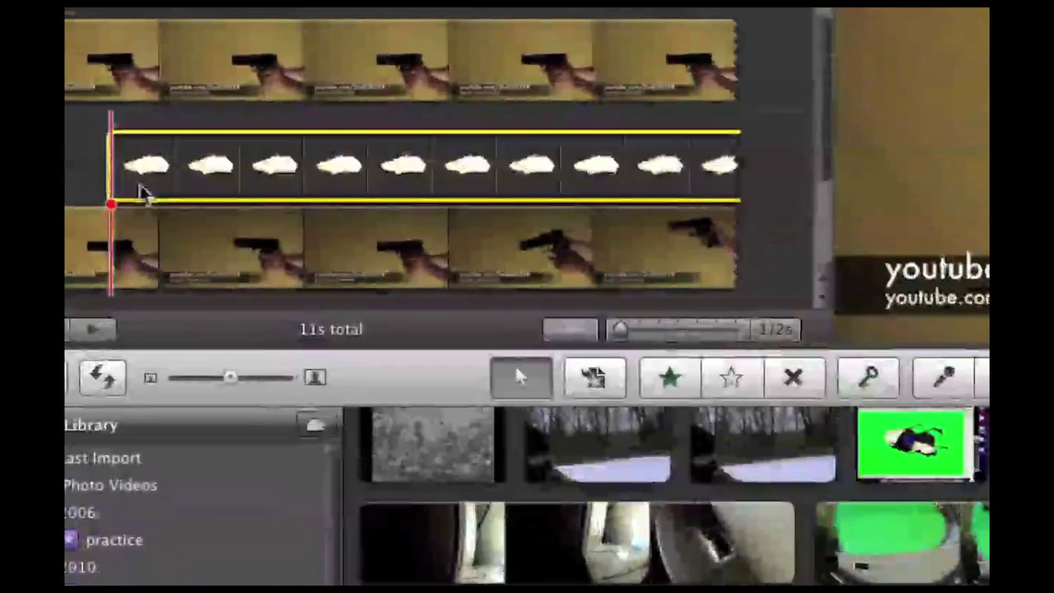
pyautogui.click(288, 263)
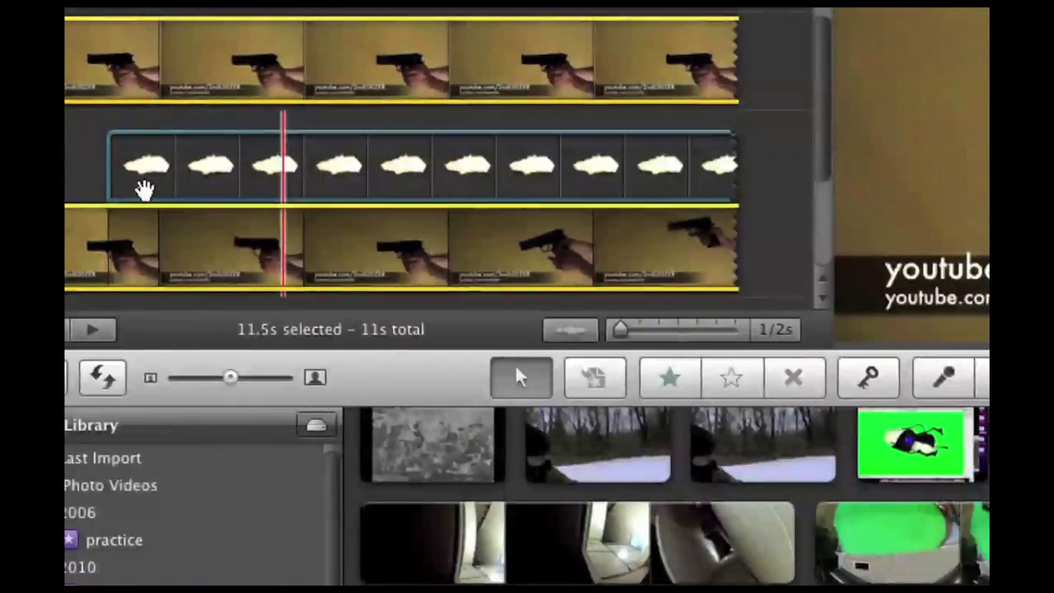
# Step: Open the Cropping, Ken Burns & Rotation settings of the flash overlay and rotate the image through one full turn
pyautogui.click(134, 188)
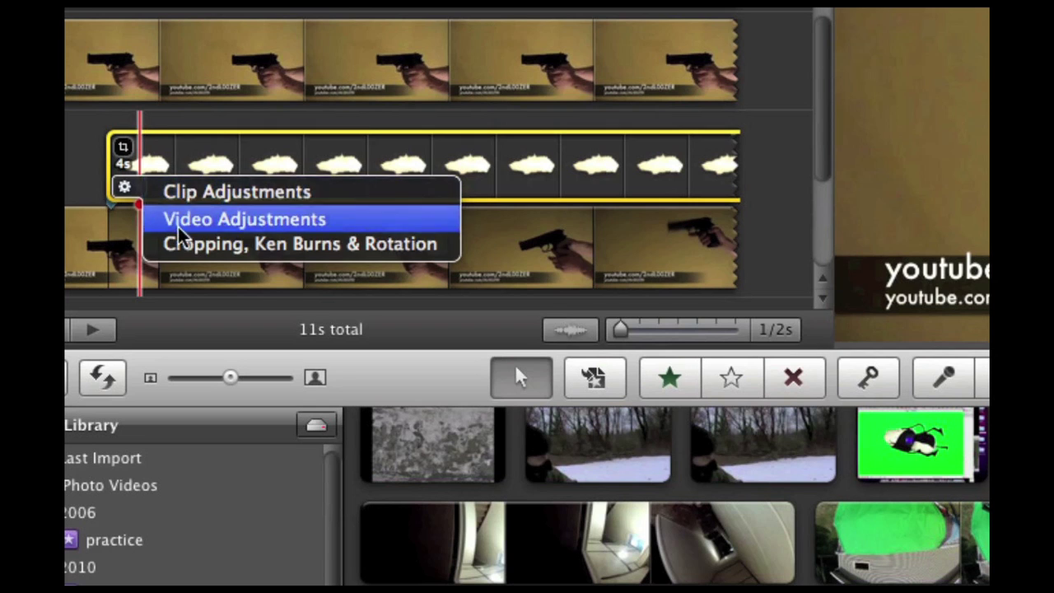
pyautogui.click(365, 256)
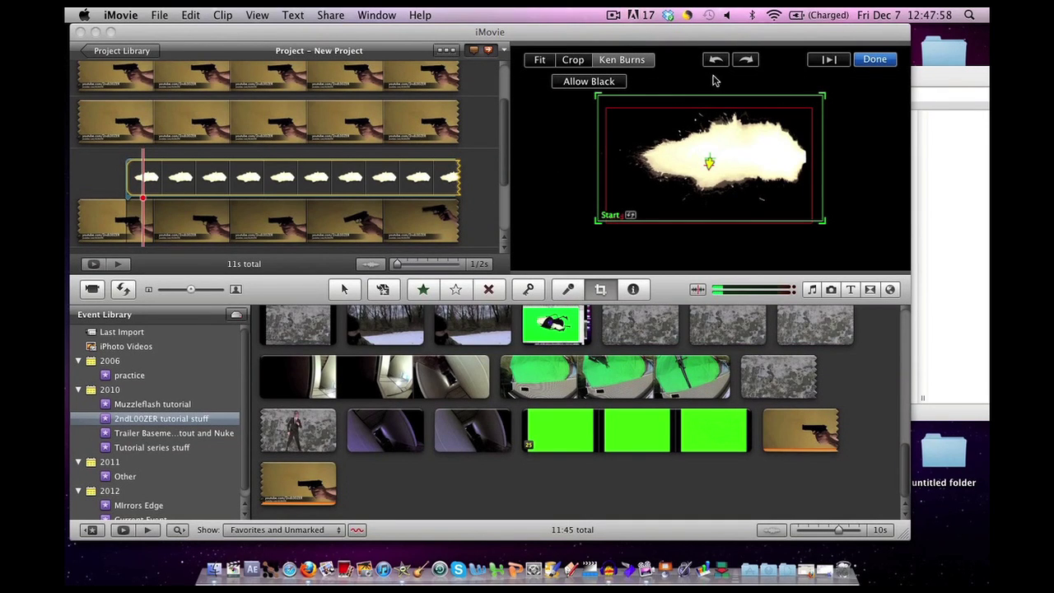
pyautogui.click(716, 63)
pyautogui.click(715, 63)
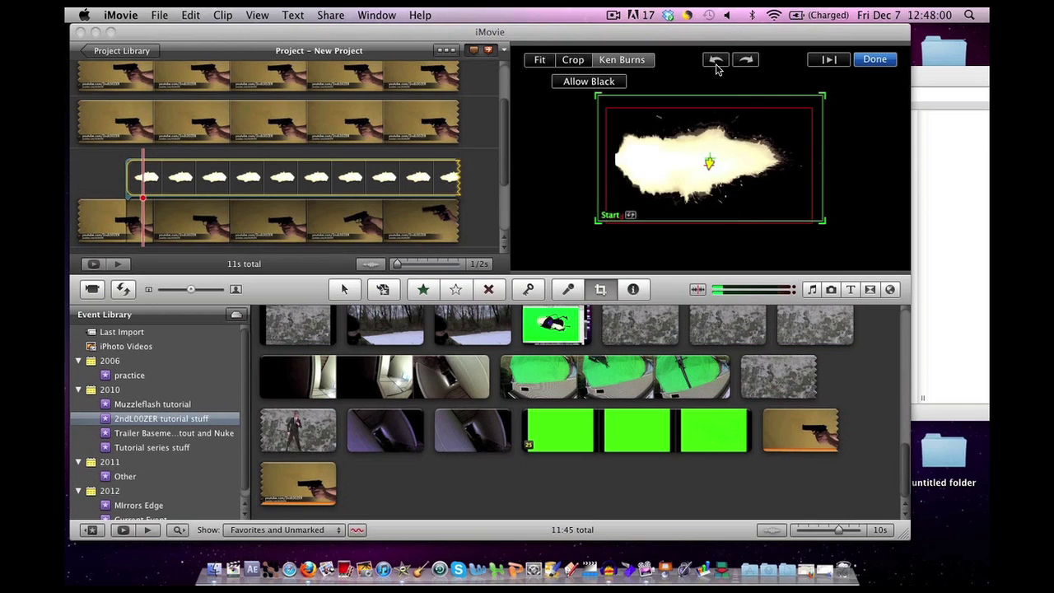
pyautogui.click(715, 64)
pyautogui.click(715, 63)
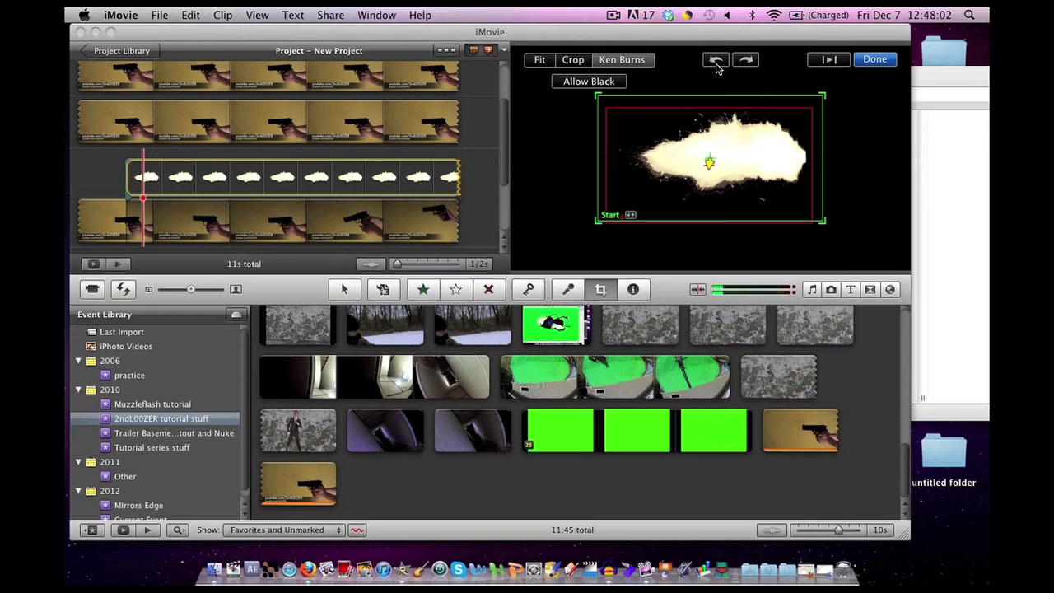
# Step: Try the Fit framing on the flash image, switch it to Crop and finish the crop editing
pyautogui.click(538, 62)
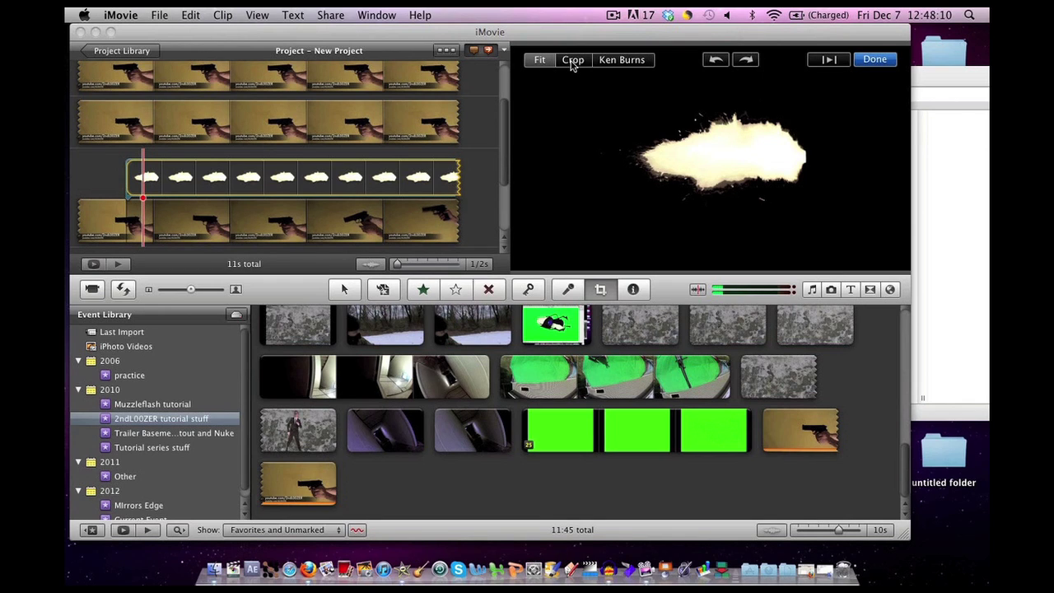
pyautogui.click(572, 63)
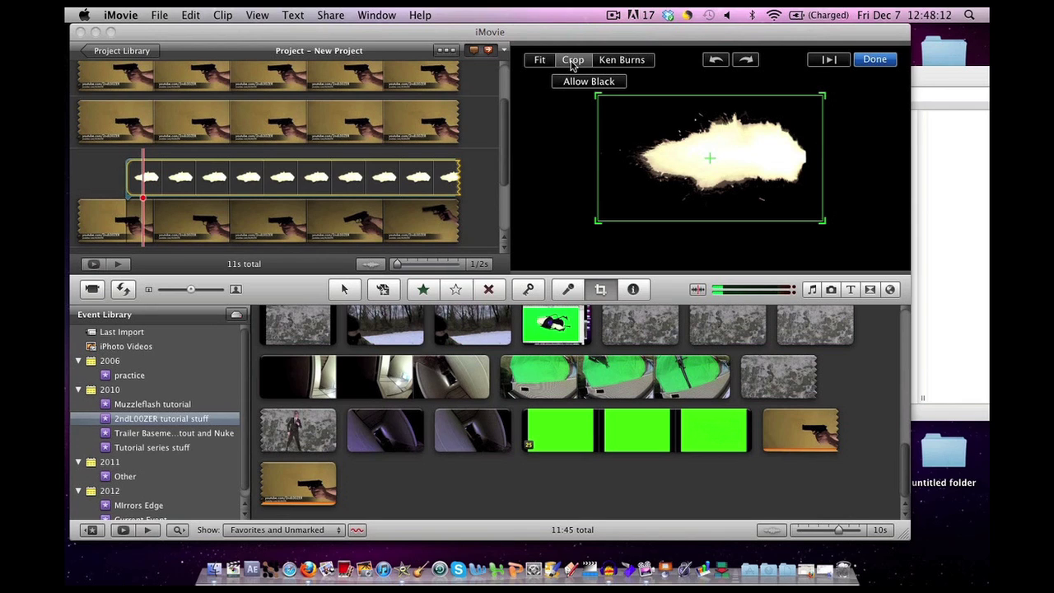
pyautogui.click(875, 59)
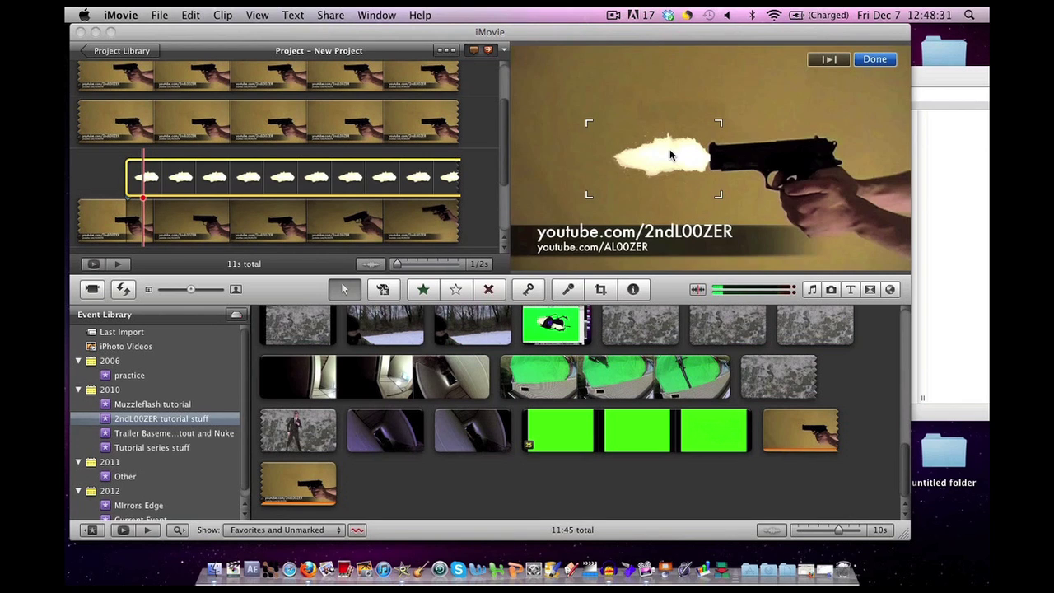
# Step: Open the clip settings of the muzzle flash overlay and set its duration to 0.1s
pyautogui.scroll(-3, 474, 171)
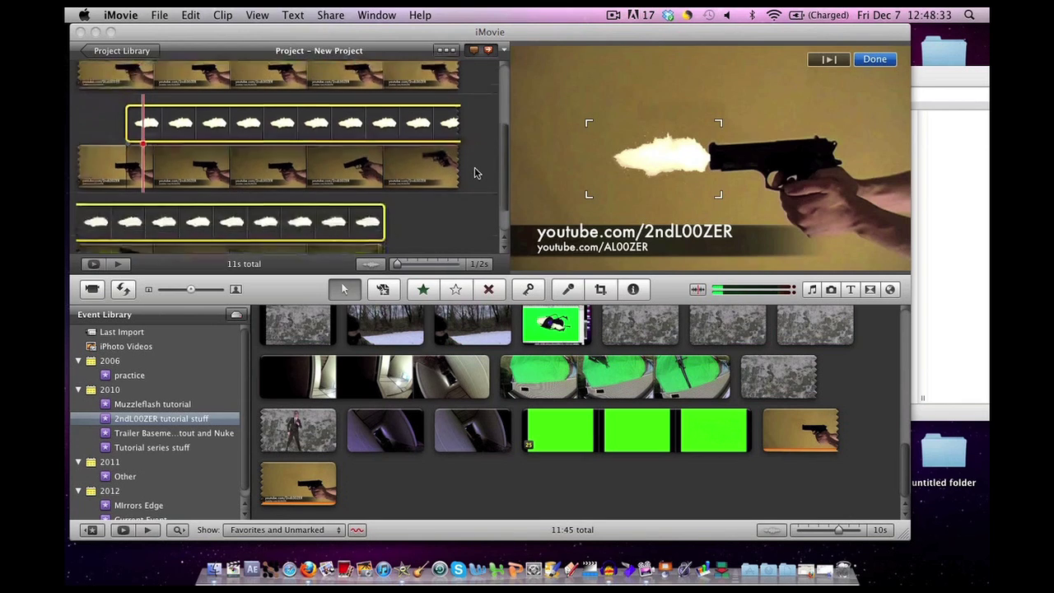
pyautogui.doubleClick(172, 113)
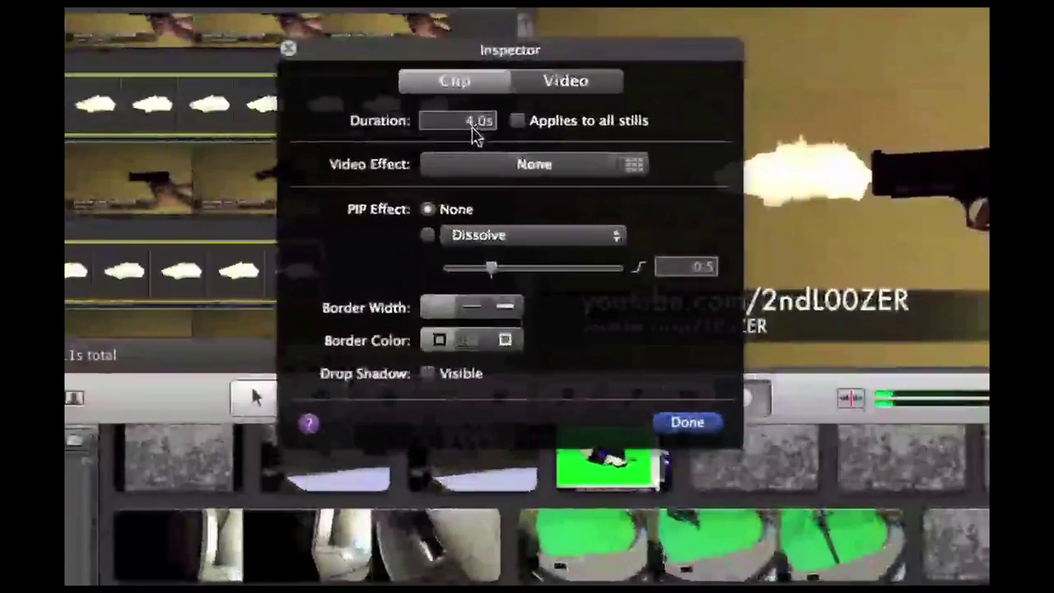
pyautogui.doubleClick(480, 123)
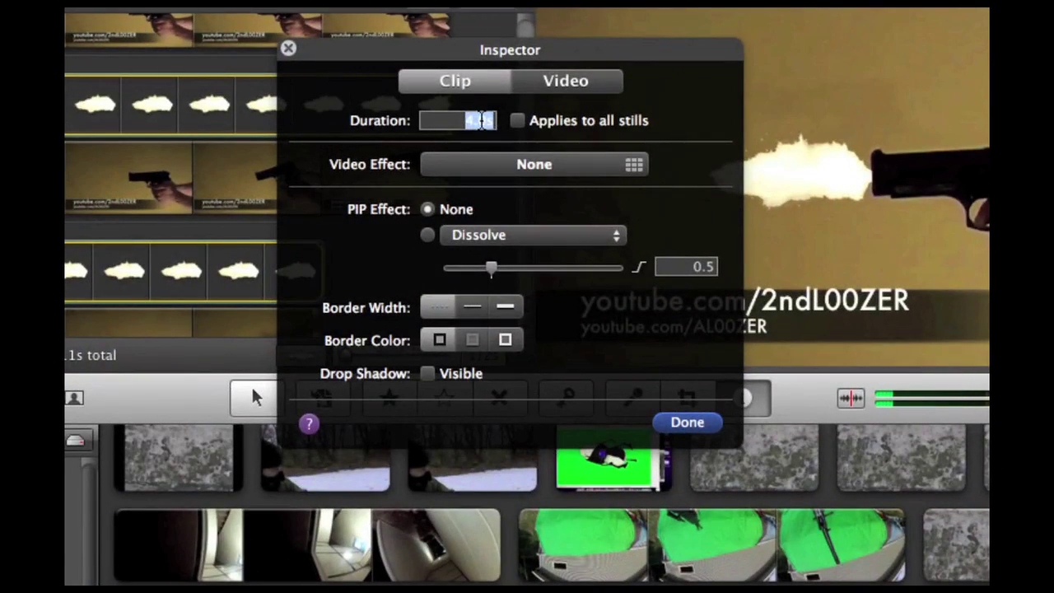
pyautogui.write('.01')
pyautogui.press('Return')
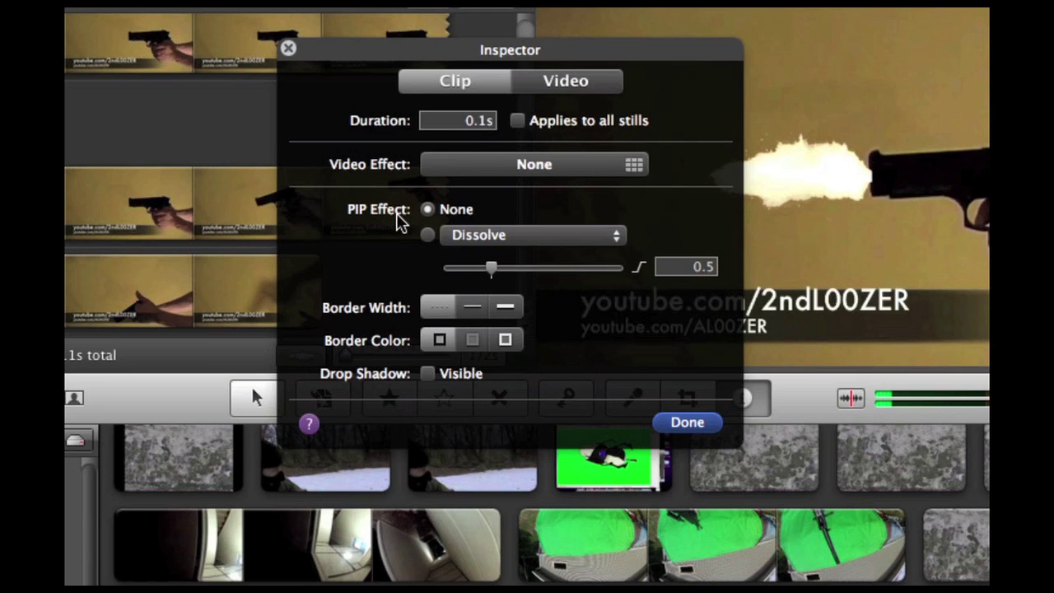
# Step: Select the Dissolve PIP effect for the flash overlay and close its clip settings
pyautogui.moveTo(465, 125); pyautogui.dragTo(502, 134)
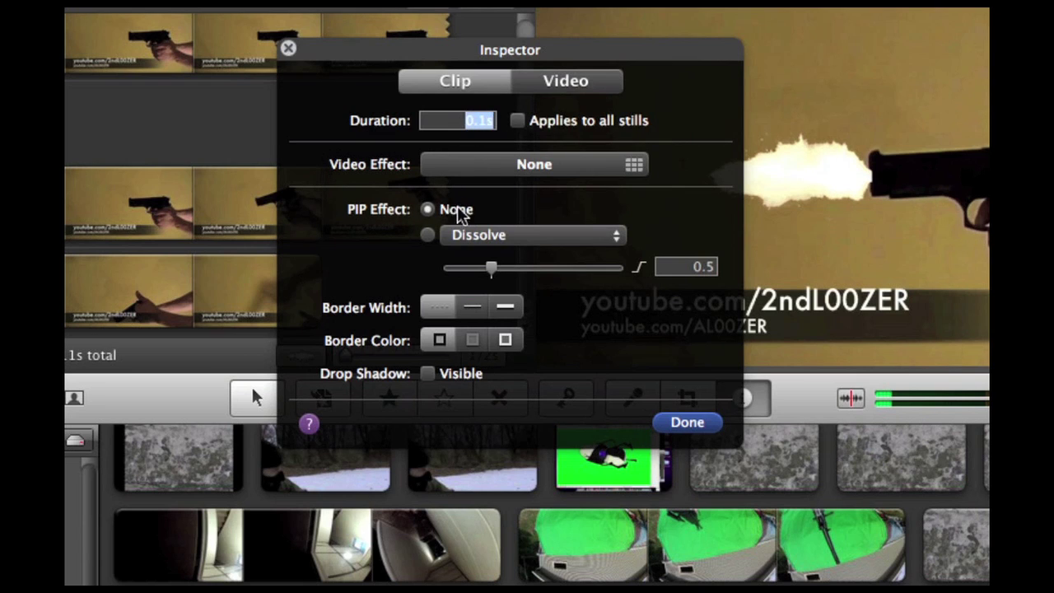
pyautogui.click(476, 120)
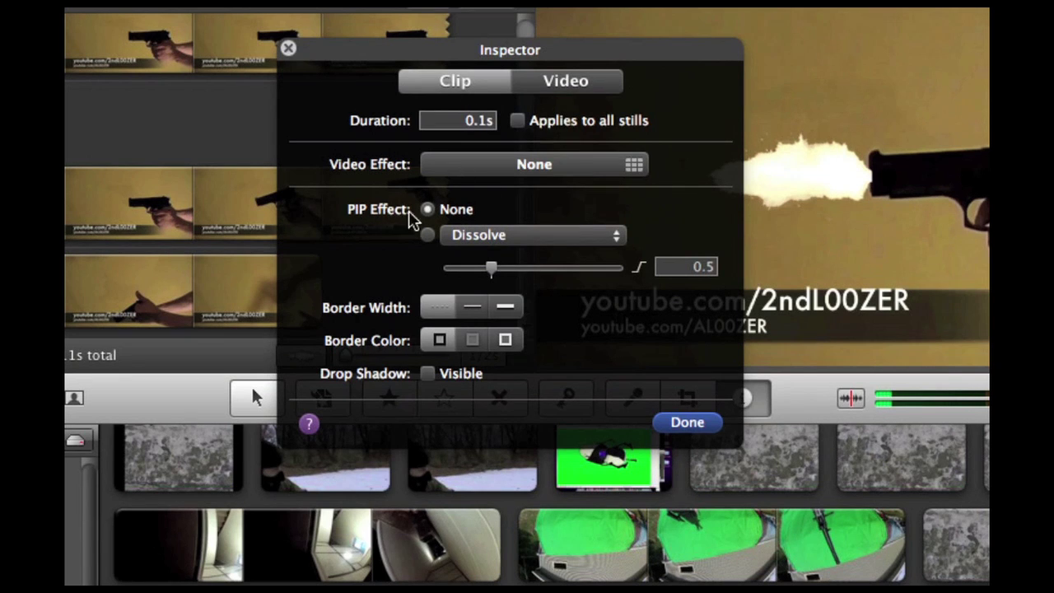
pyautogui.click(428, 237)
pyautogui.click(681, 423)
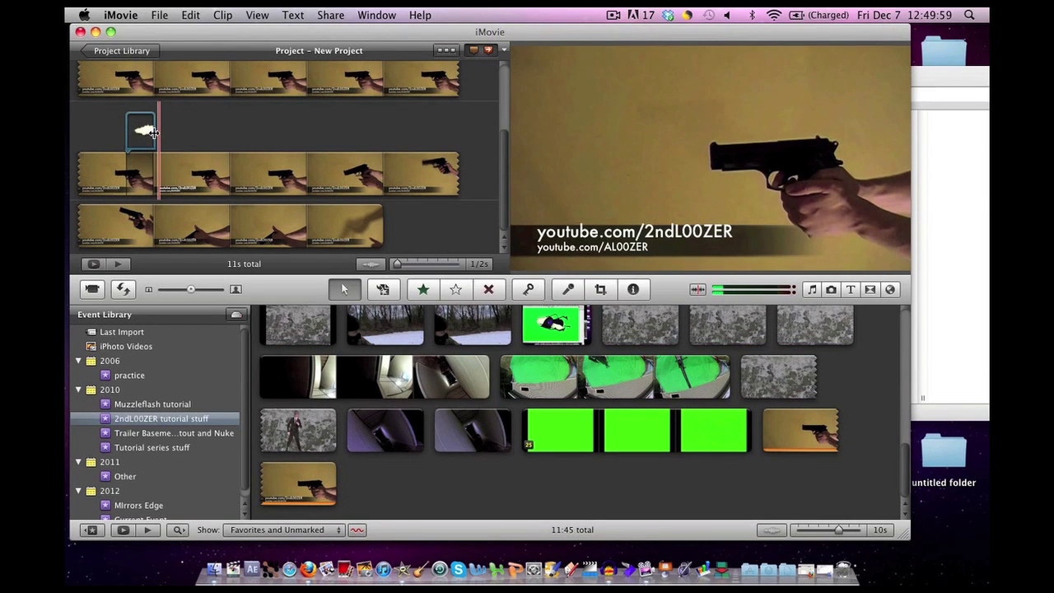
# Step: Play the pistol footage across the muzzle flash and try shifting the overlay slightly earlier in the project
pyautogui.moveTo(127, 131)
pyautogui.press('space')
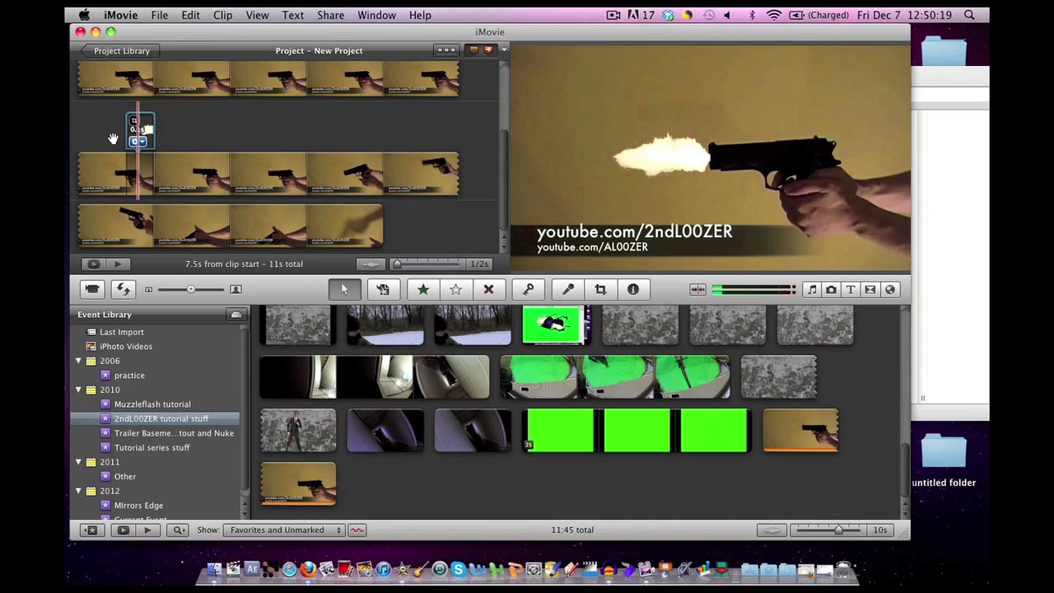
pyautogui.moveTo(113, 138); pyautogui.dragTo(94, 138)
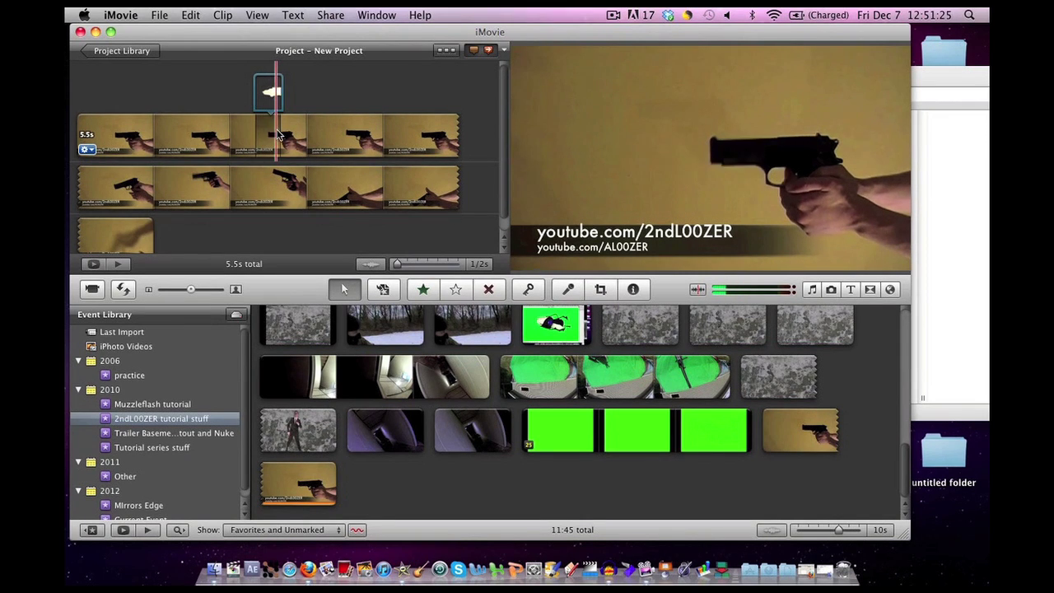
# Step: Cut the 0.1s section of pistol footage beneath the muzzle flash and paste it back in the gap as a separate clip
pyautogui.moveTo(265, 138); pyautogui.dragTo(273, 138)
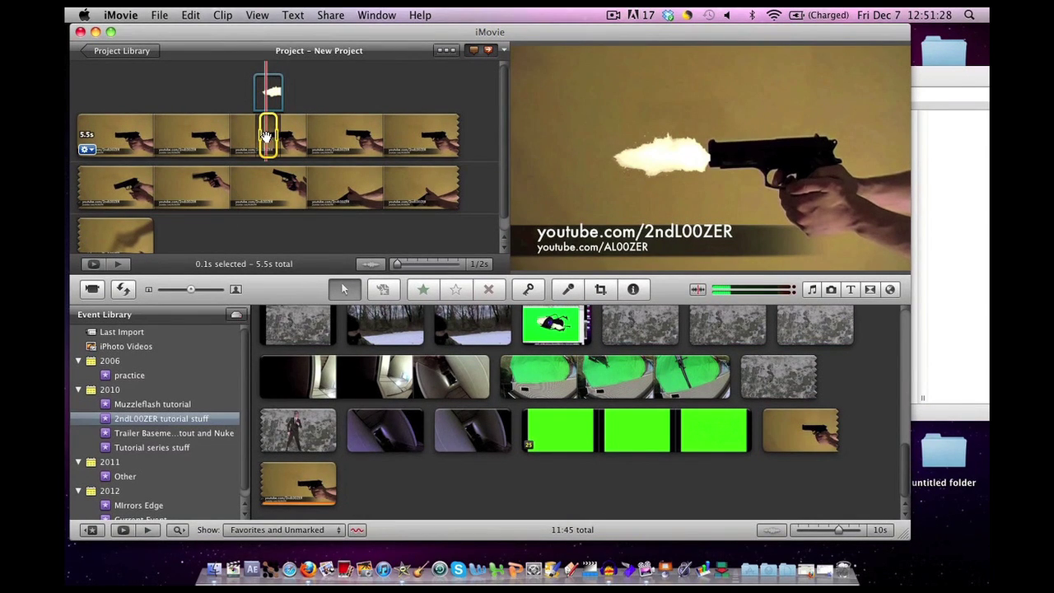
pyautogui.rightClick(267, 141)
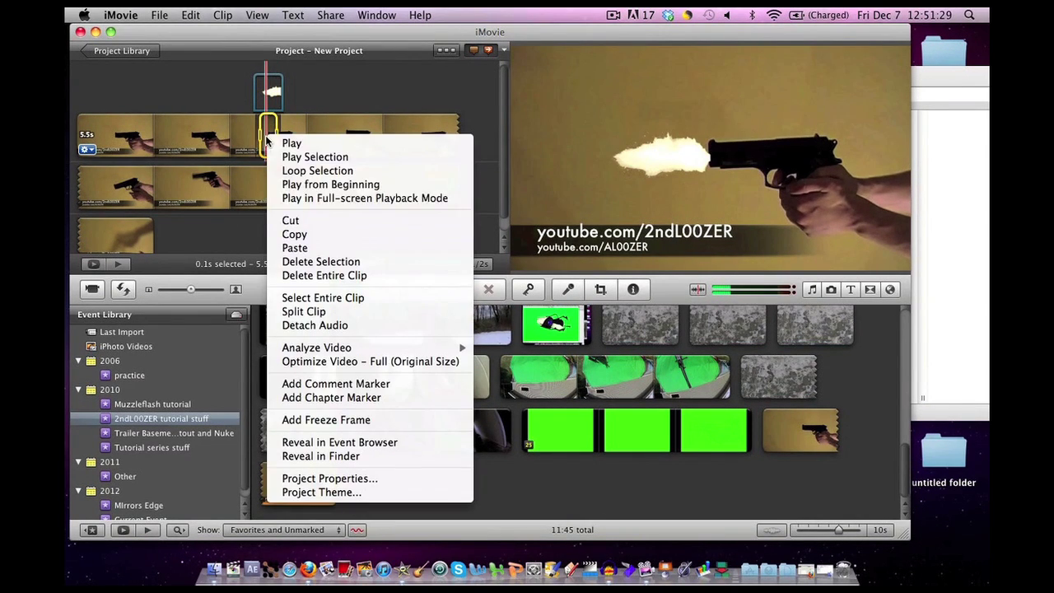
pyautogui.click(324, 218)
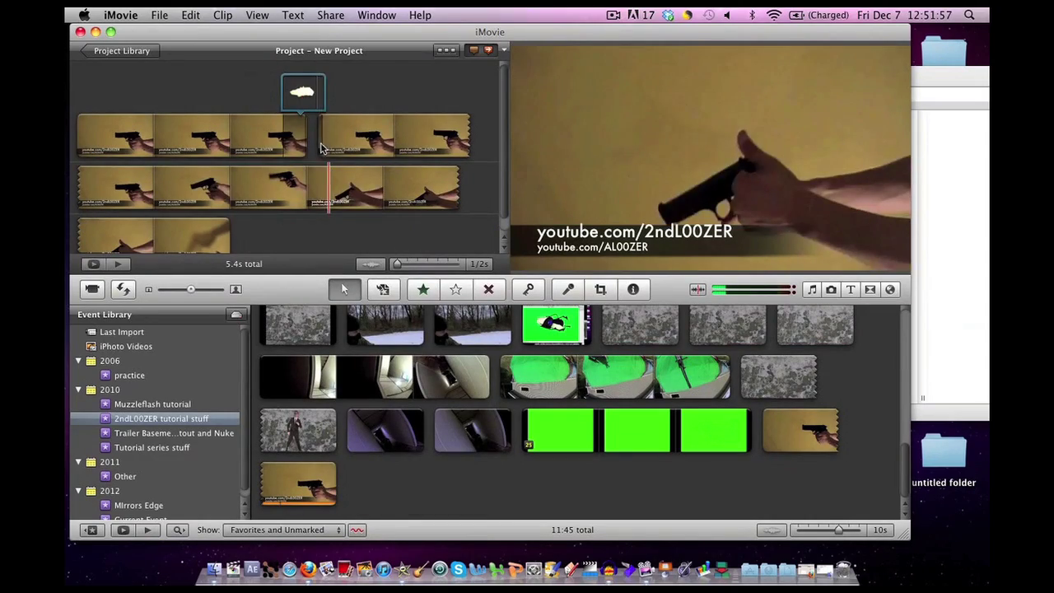
pyautogui.rightClick(317, 138)
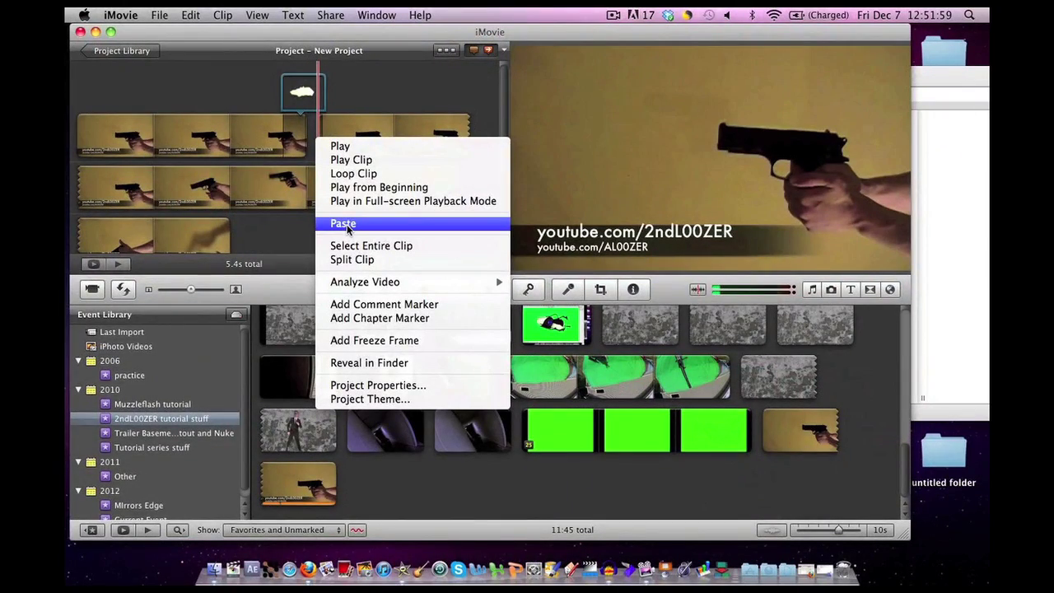
pyautogui.click(346, 225)
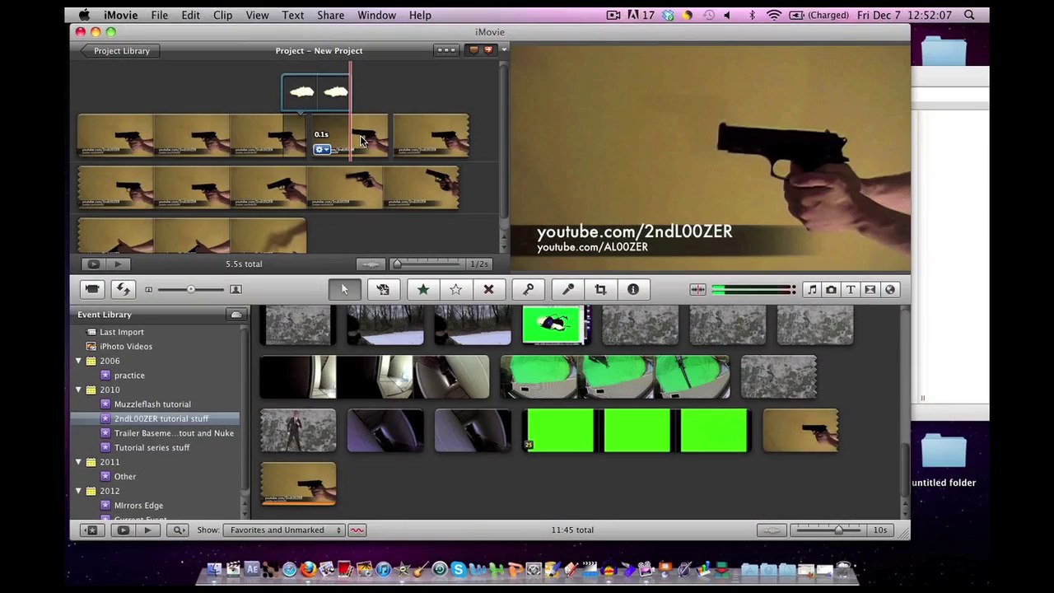
# Step: Preview the Food Gun Fight video, examine how its muzzle flashes light the scene frame by frame, and return to the iMovie project
pyautogui.press('F9')
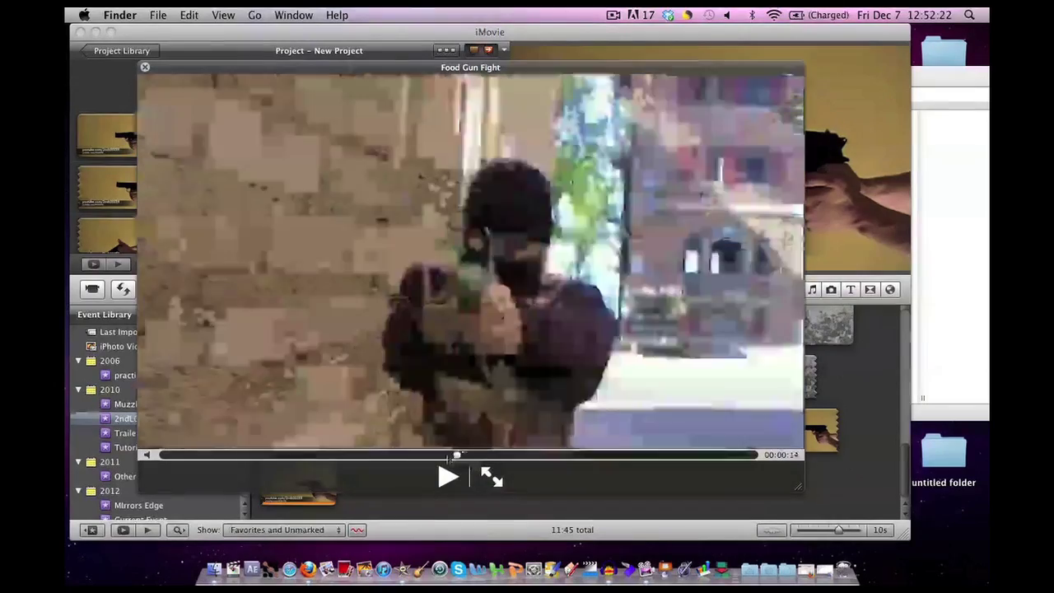
pyautogui.moveTo(457, 456)
pyautogui.mouseDown()
pyautogui.moveTo(436, 456)
pyautogui.moveTo(458, 455)
pyautogui.mouseUp()
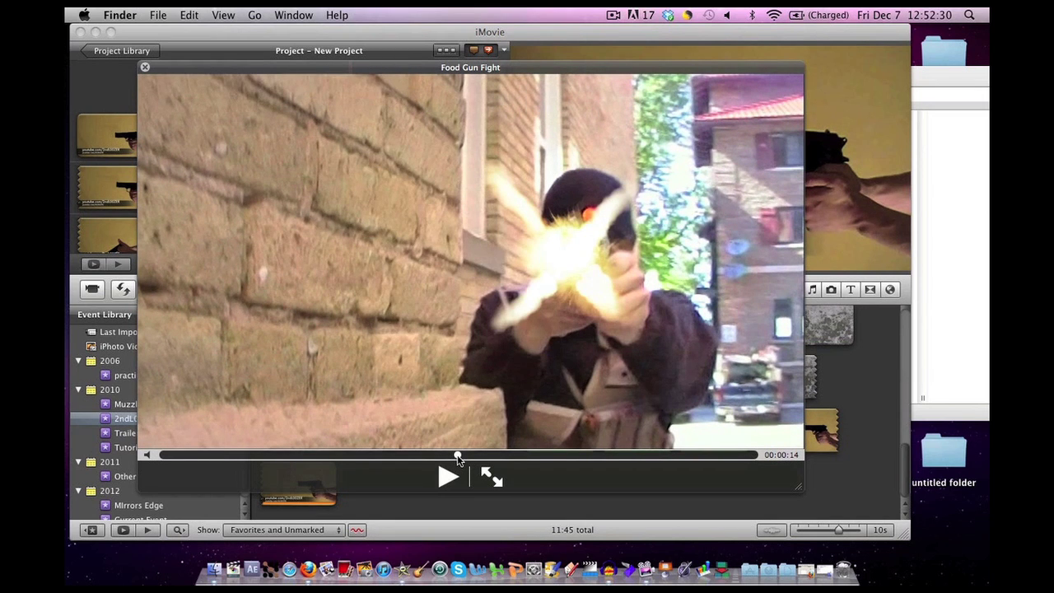
pyautogui.moveTo(458, 459); pyautogui.dragTo(459, 459)
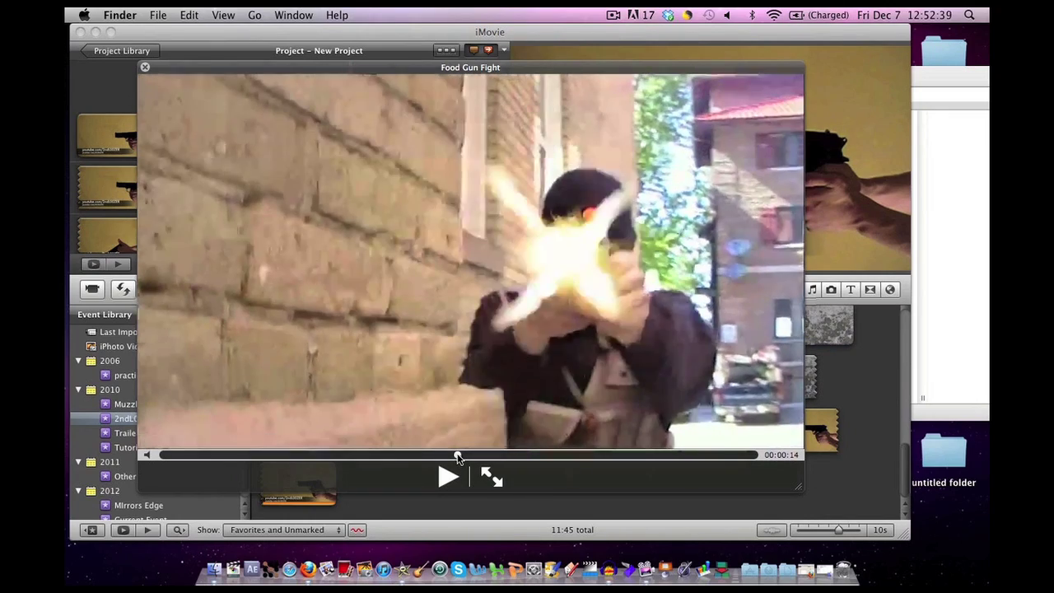
pyautogui.moveTo(457, 456); pyautogui.dragTo(460, 453)
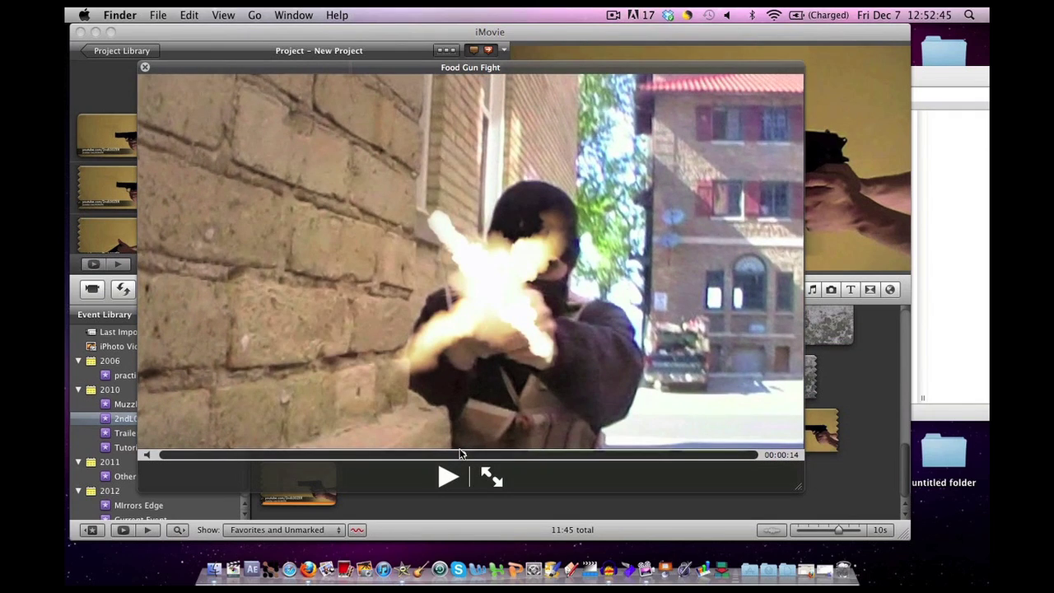
pyautogui.press('space')
pyautogui.click(421, 31)
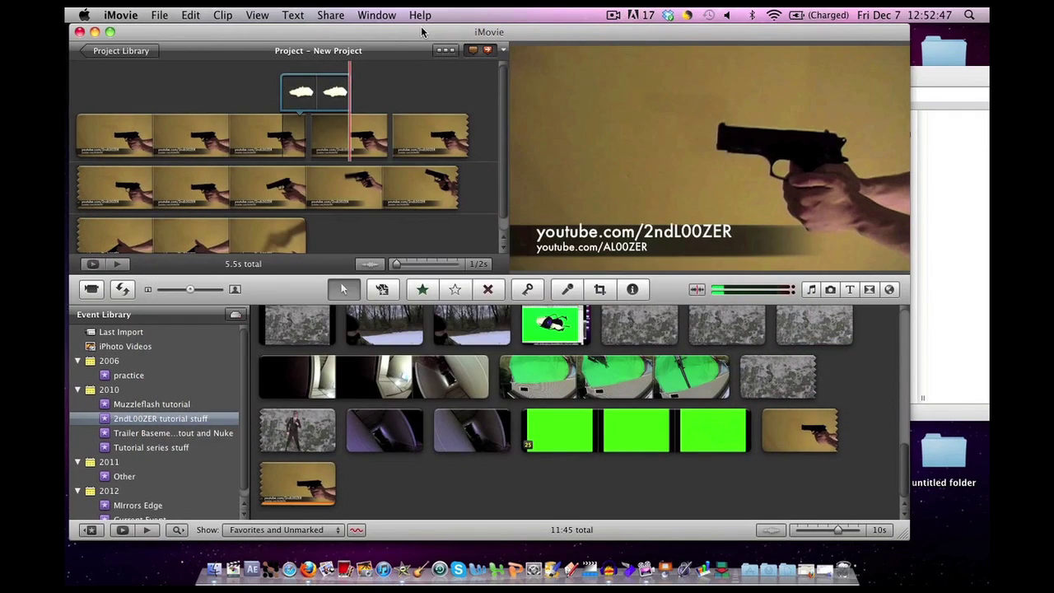
# Step: Apply the Glow video effect to the separated 0.1s pistol clip beneath the muzzle flash
pyautogui.doubleClick(328, 145)
pyautogui.click(511, 169)
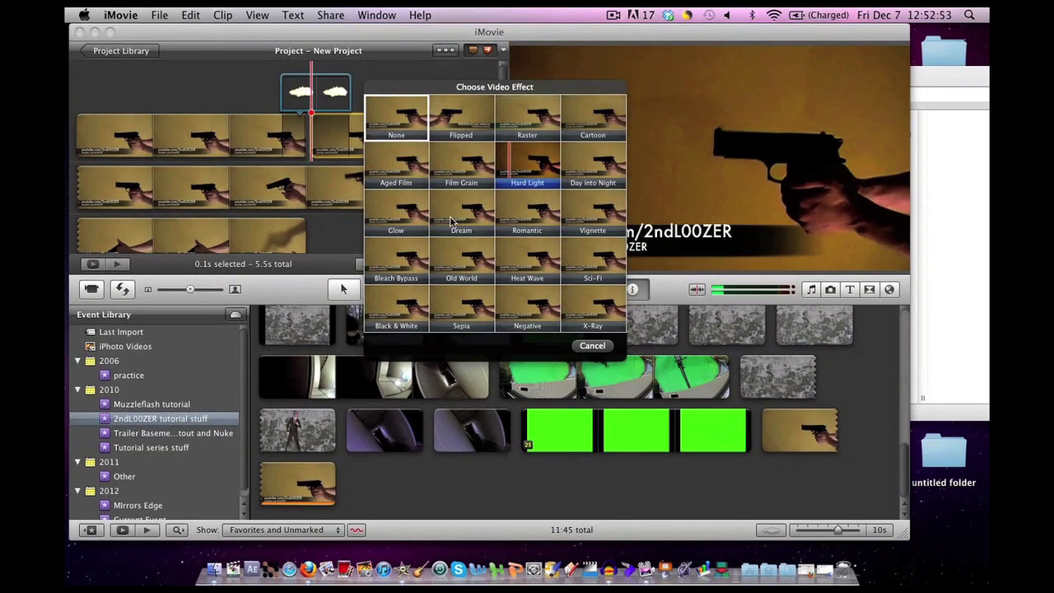
pyautogui.click(398, 222)
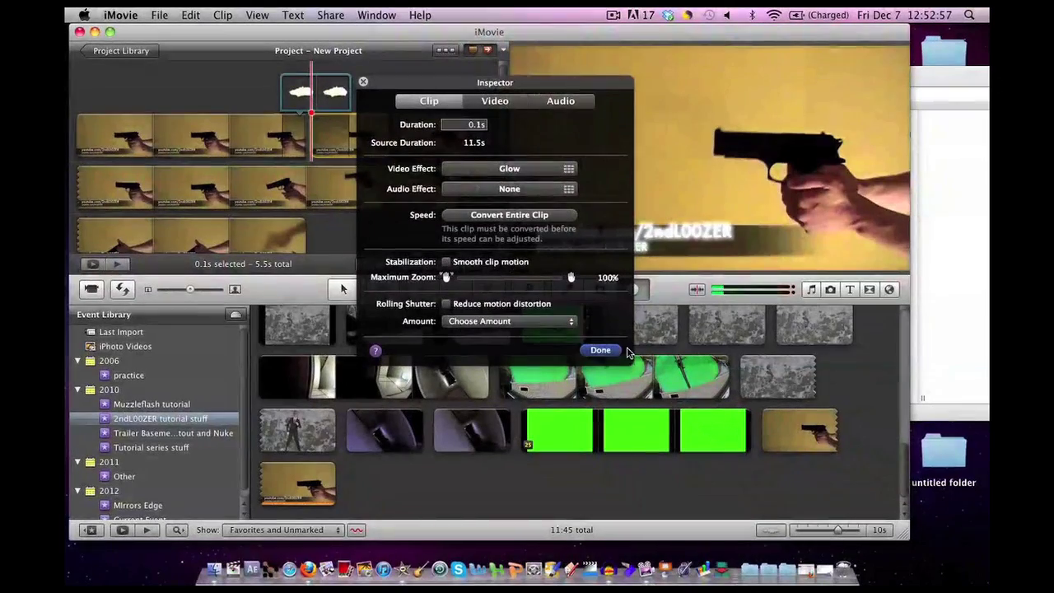
pyautogui.click(601, 352)
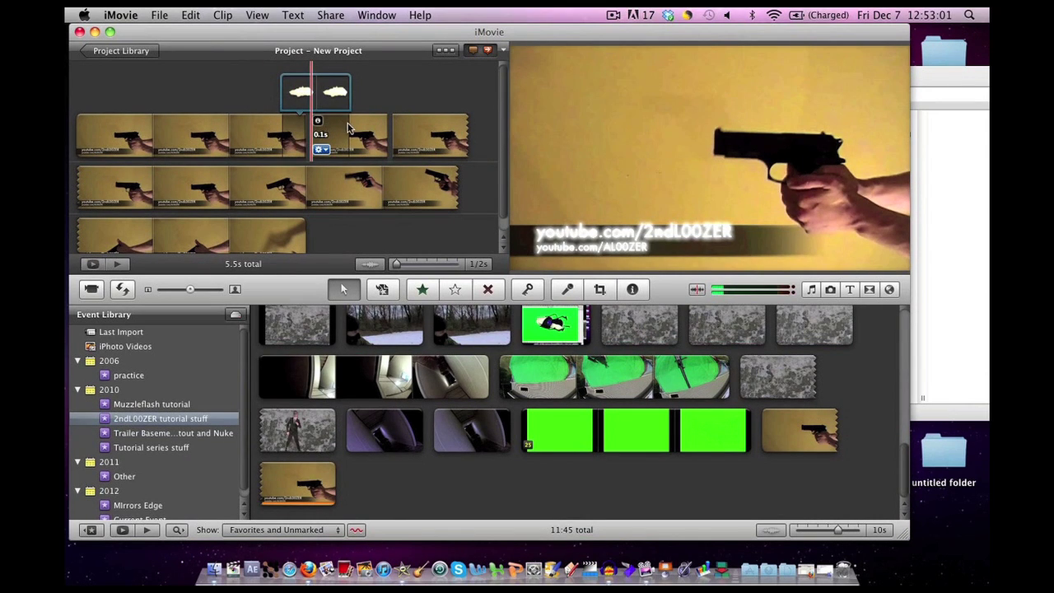
# Step: Align the muzzle flash overlay with the separated 0.1s pistol clip beneath it
pyautogui.click(317, 95)
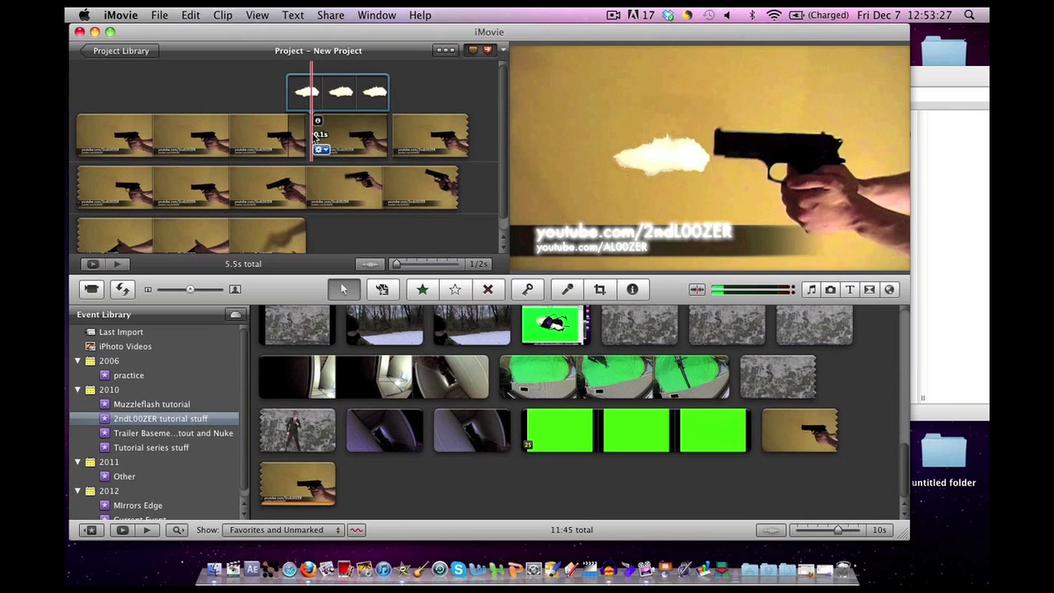
pyautogui.click(337, 92)
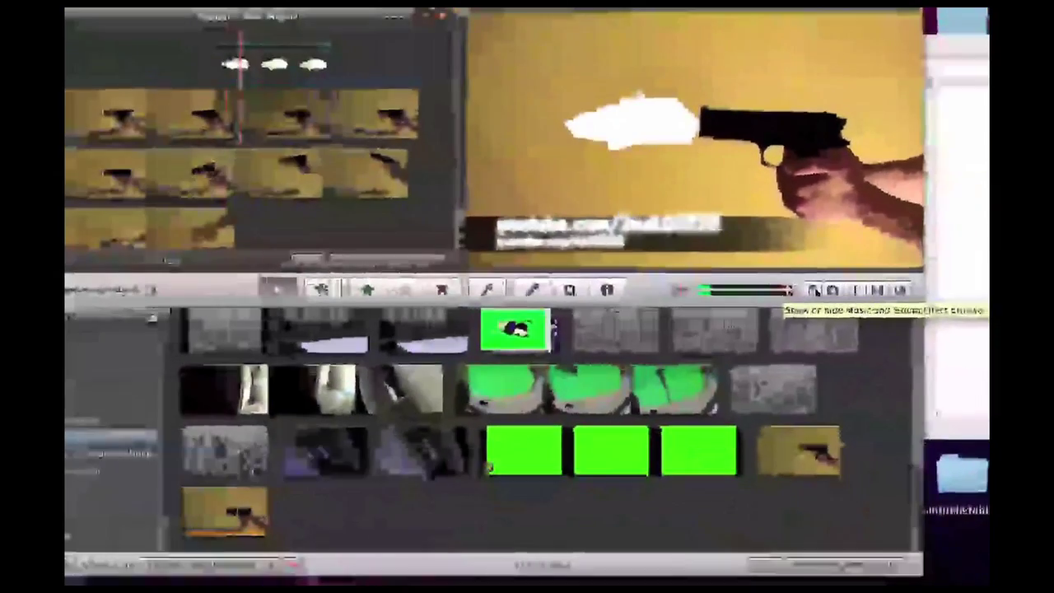
# Step: Add the glock18-1 sound from the sound effects playlist to the project, starting at the separated 0.1s muzzle flash clip
pyautogui.click(812, 292)
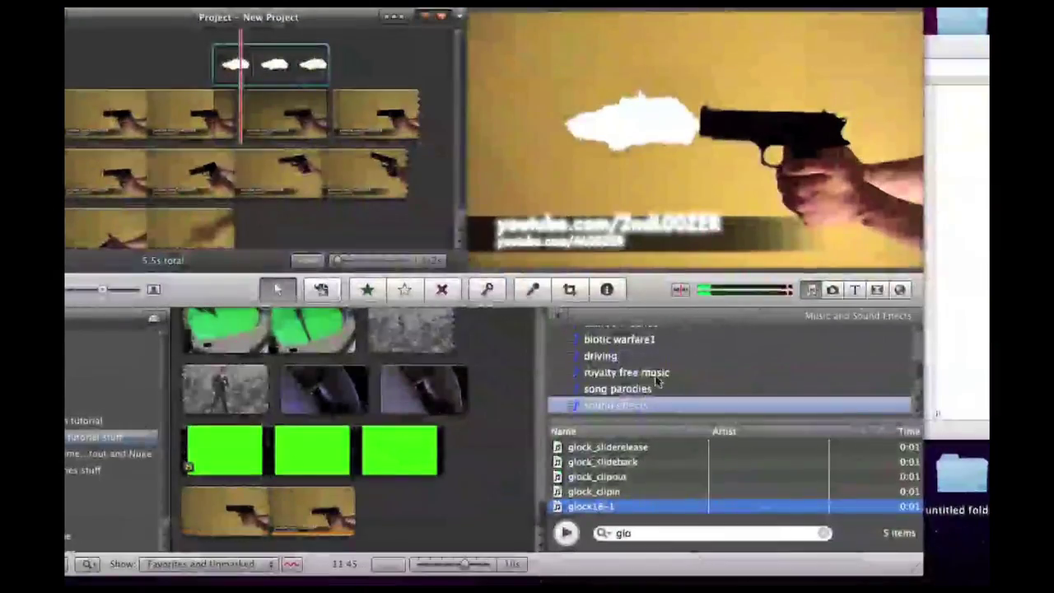
pyautogui.scroll(-4, 645, 396)
pyautogui.click(610, 386)
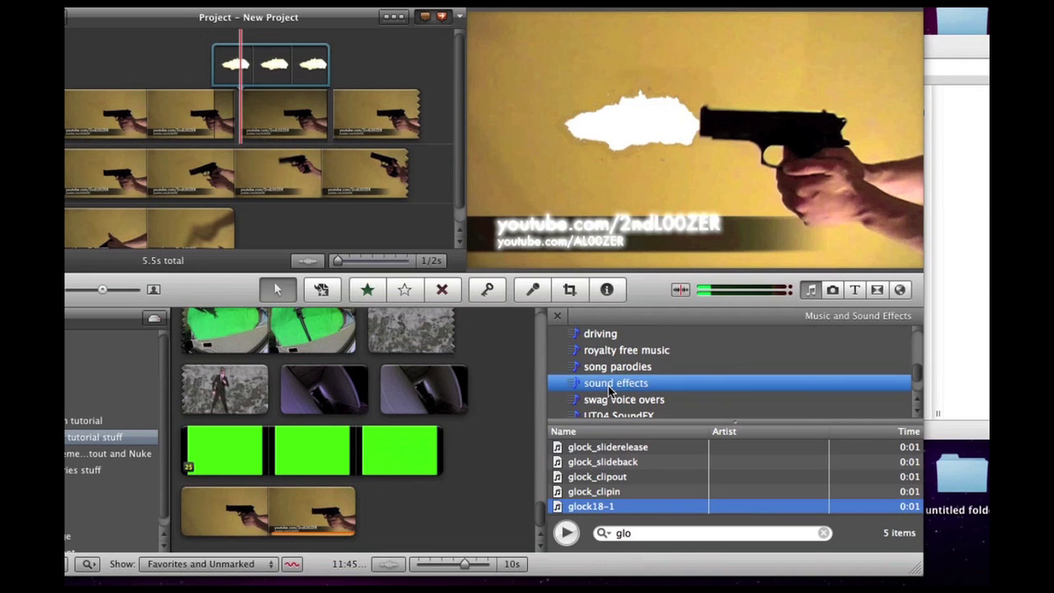
pyautogui.click(641, 533)
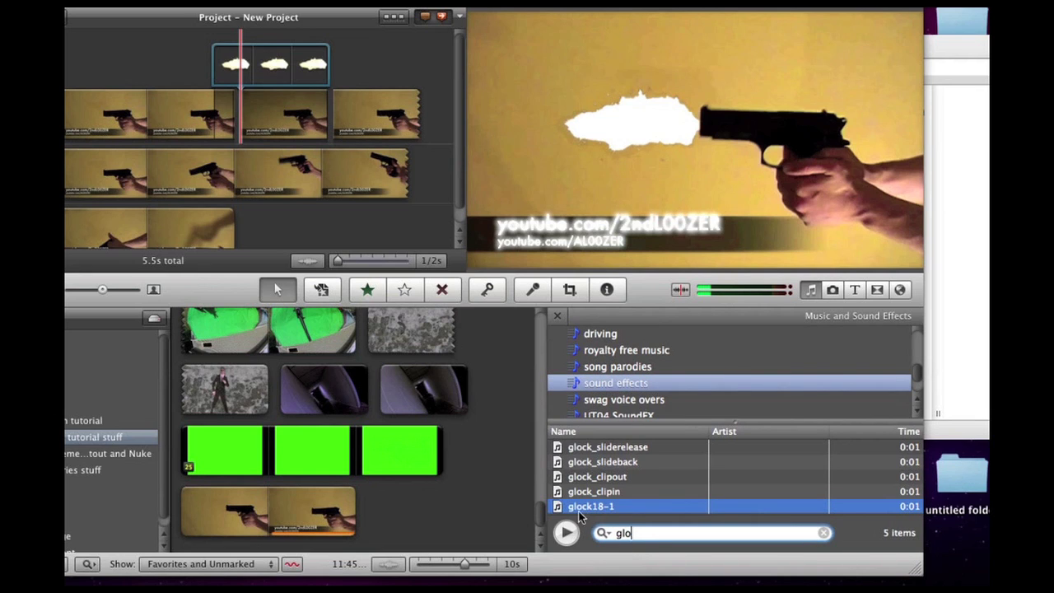
pyautogui.moveTo(558, 508); pyautogui.dragTo(247, 136)
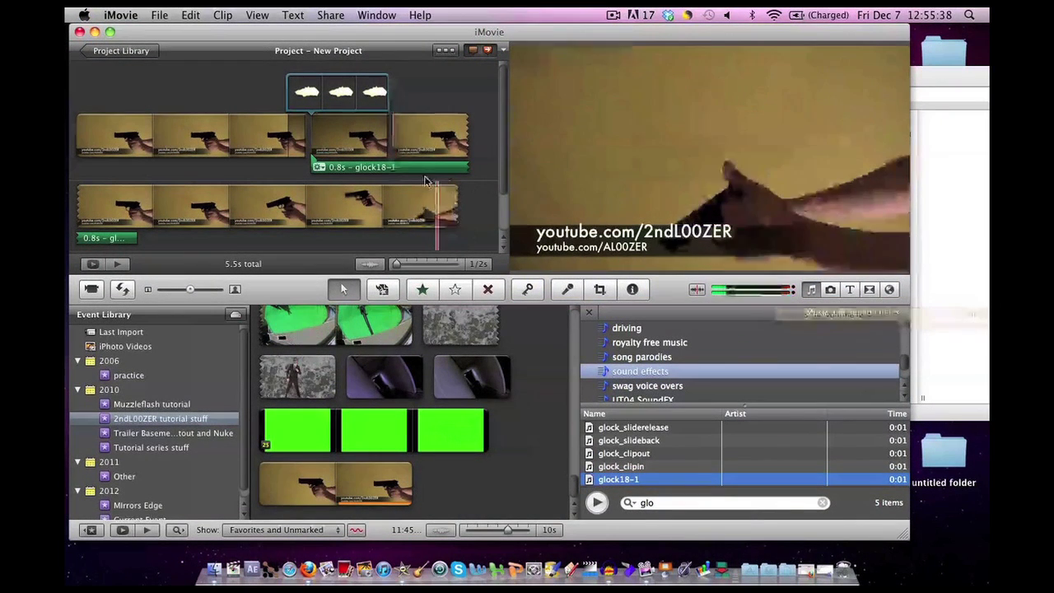
# Step: Lower the volume of the glock18-1 sound clip in the project to 79%
pyautogui.doubleClick(398, 168)
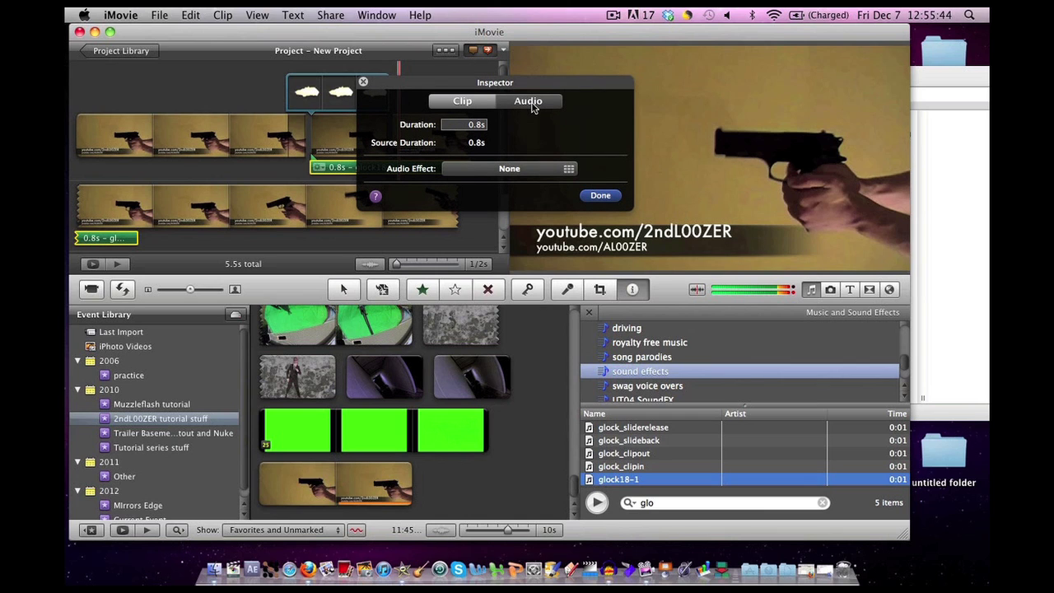
pyautogui.click(532, 105)
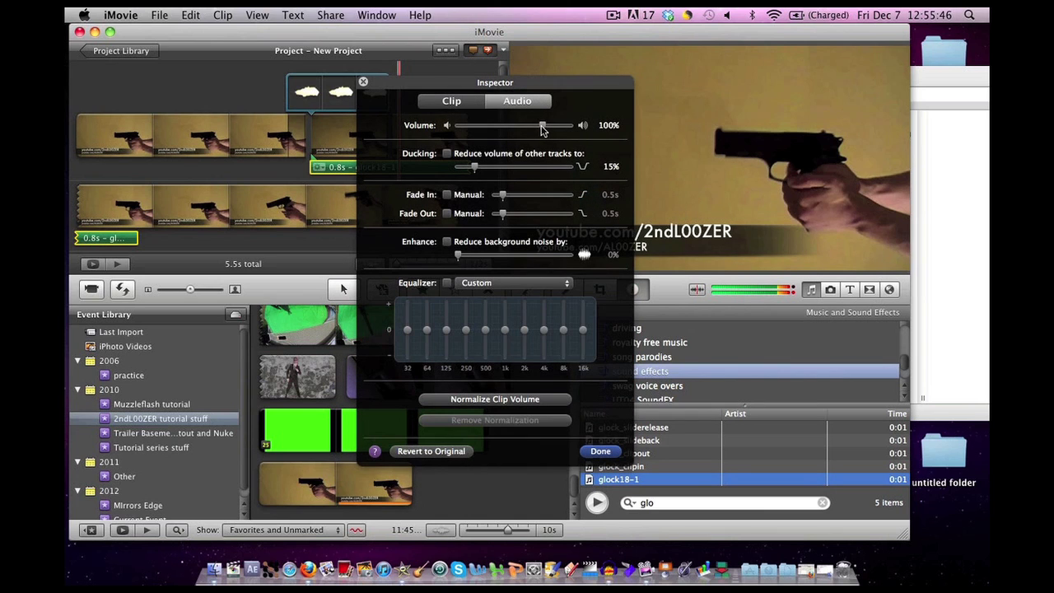
pyautogui.moveTo(543, 126); pyautogui.dragTo(525, 128)
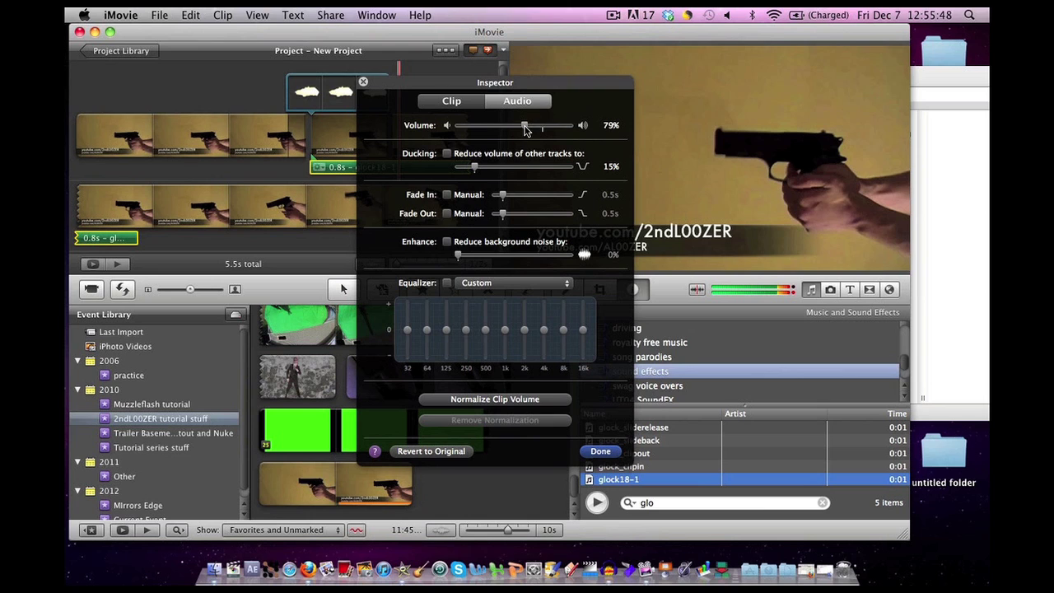